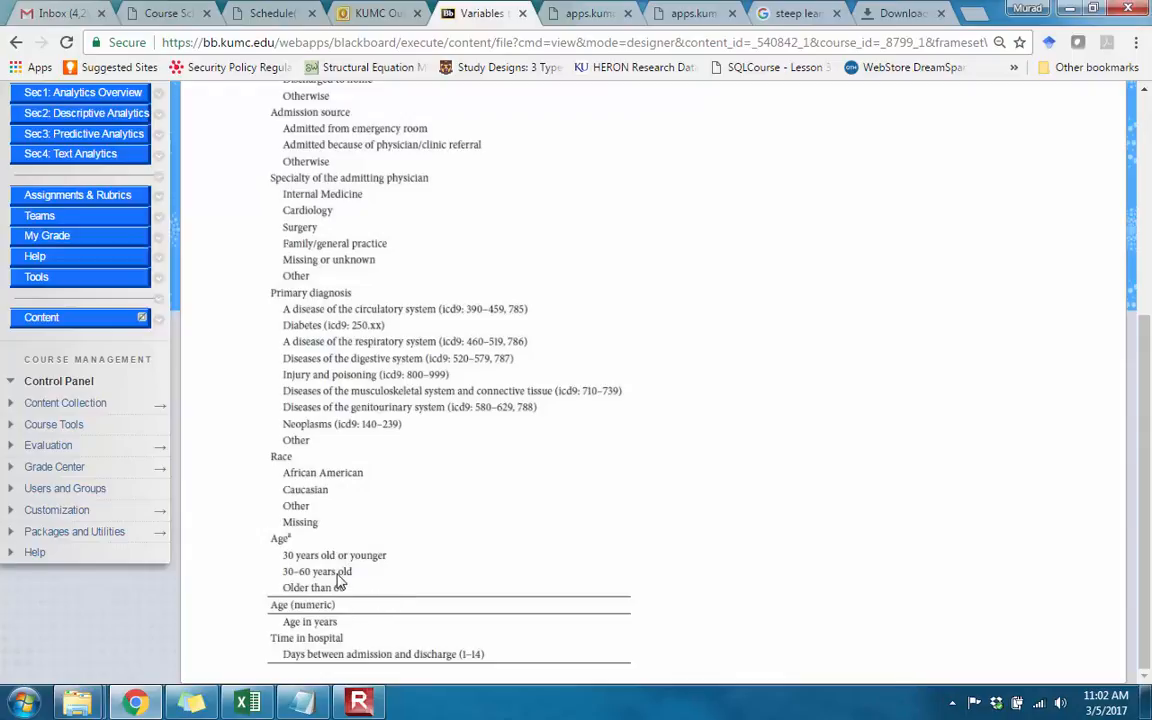
# Step: Switch to the diabetic_data_all workbook in Excel and create a PivotTable from the age column on a new worksheet
pyautogui.click(252, 706)
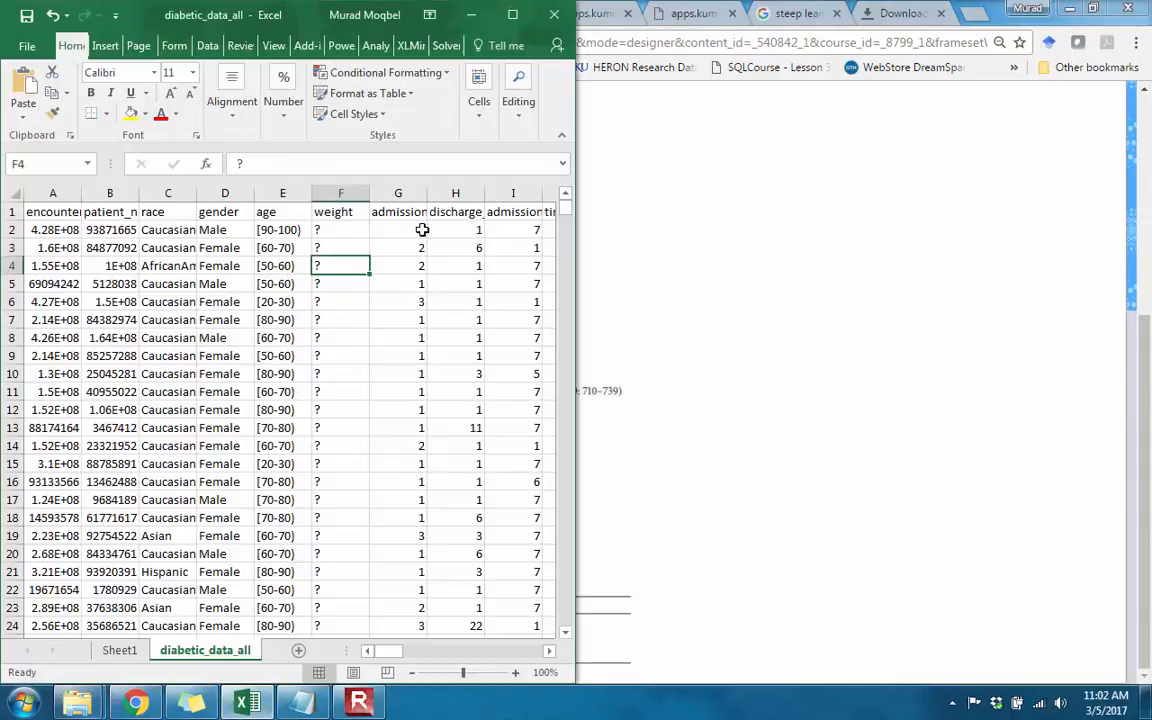
pyautogui.click(398, 193)
pyautogui.rightClick(406, 193)
pyautogui.click(299, 249)
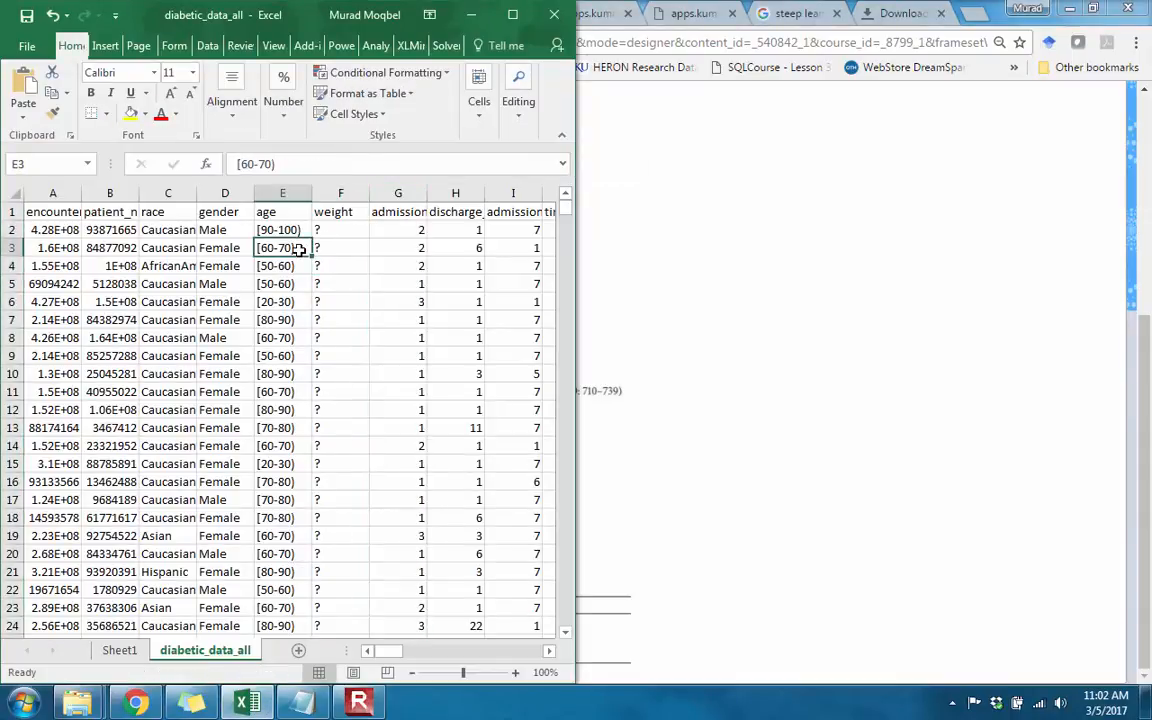
pyautogui.click(262, 193)
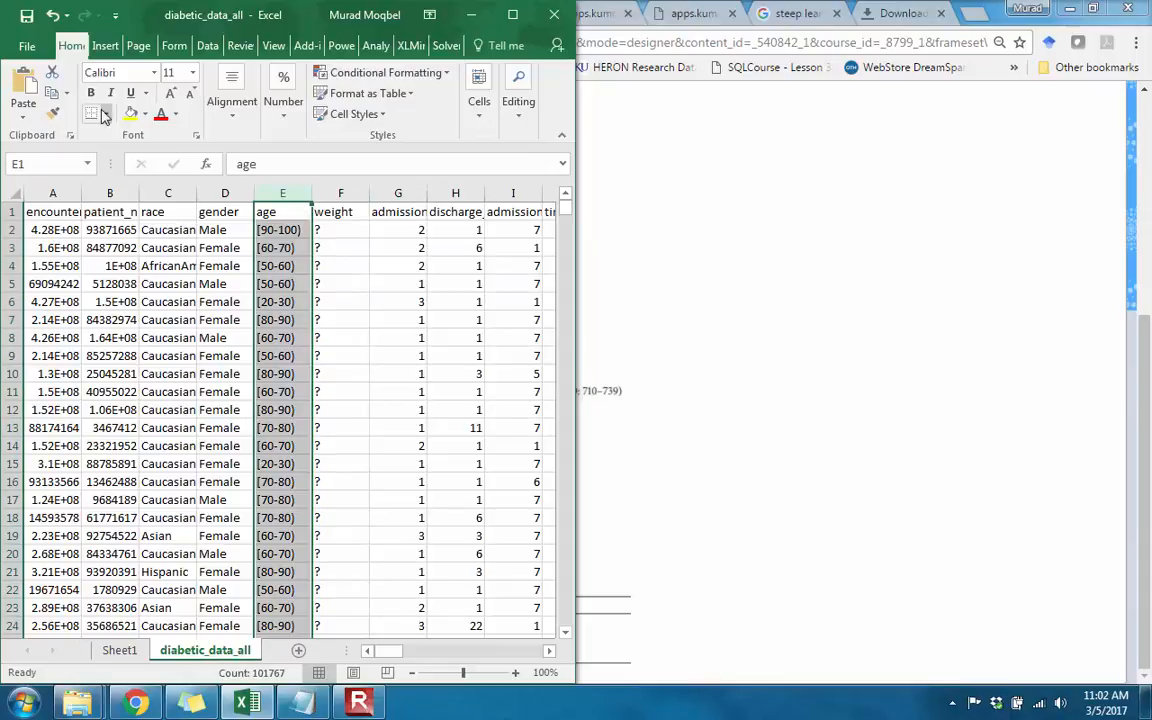
pyautogui.click(105, 47)
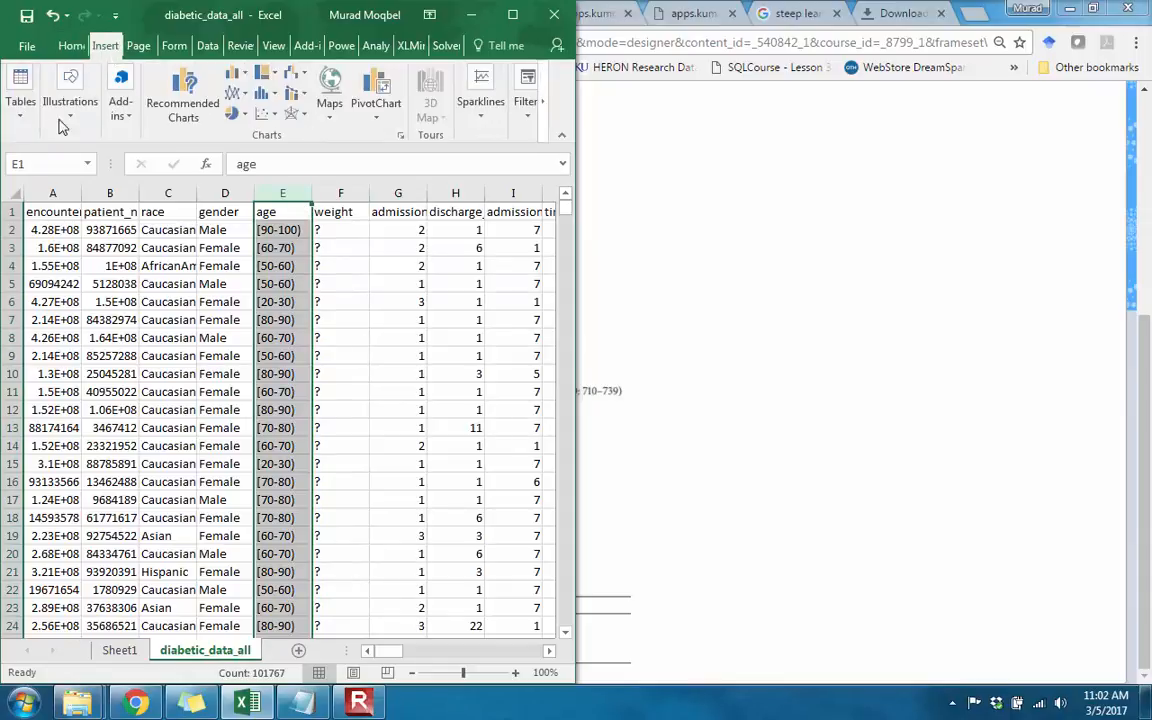
pyautogui.click(513, 15)
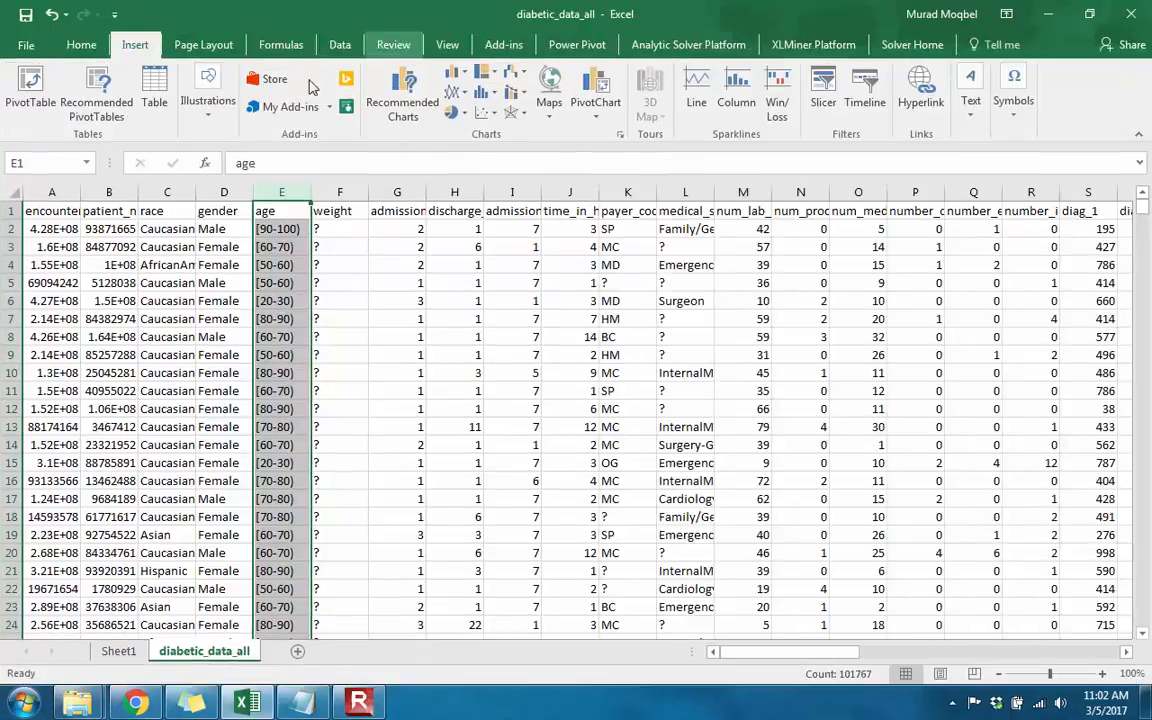
pyautogui.click(45, 117)
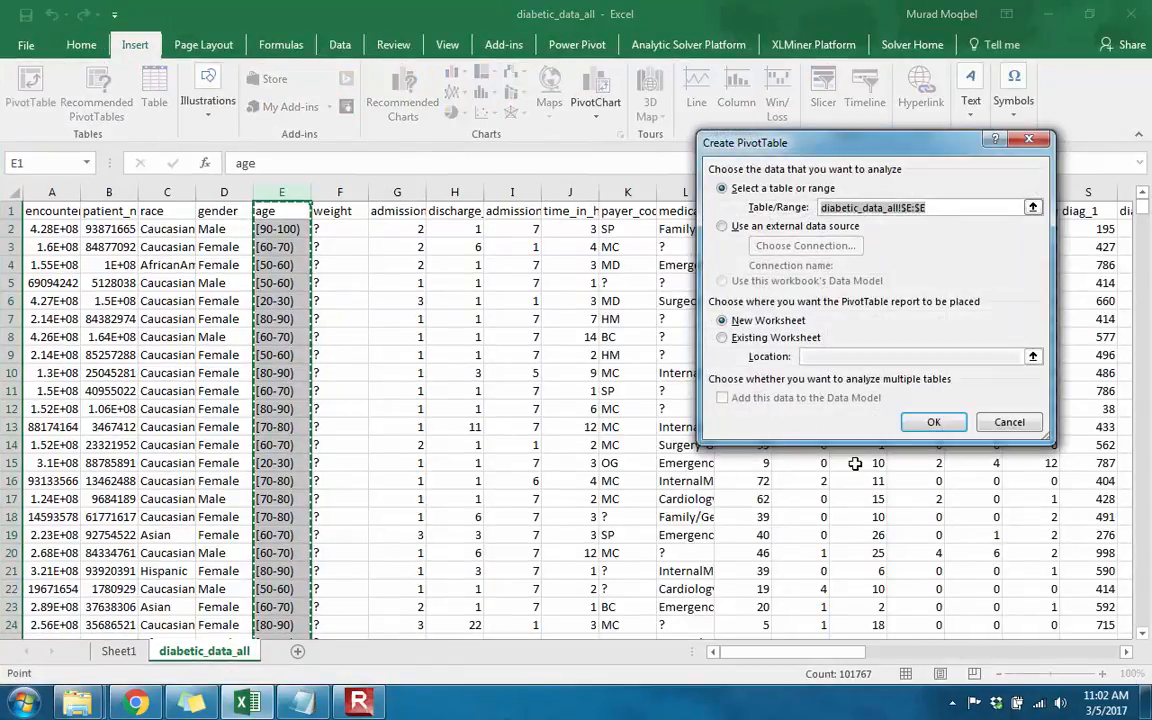
pyautogui.click(874, 419)
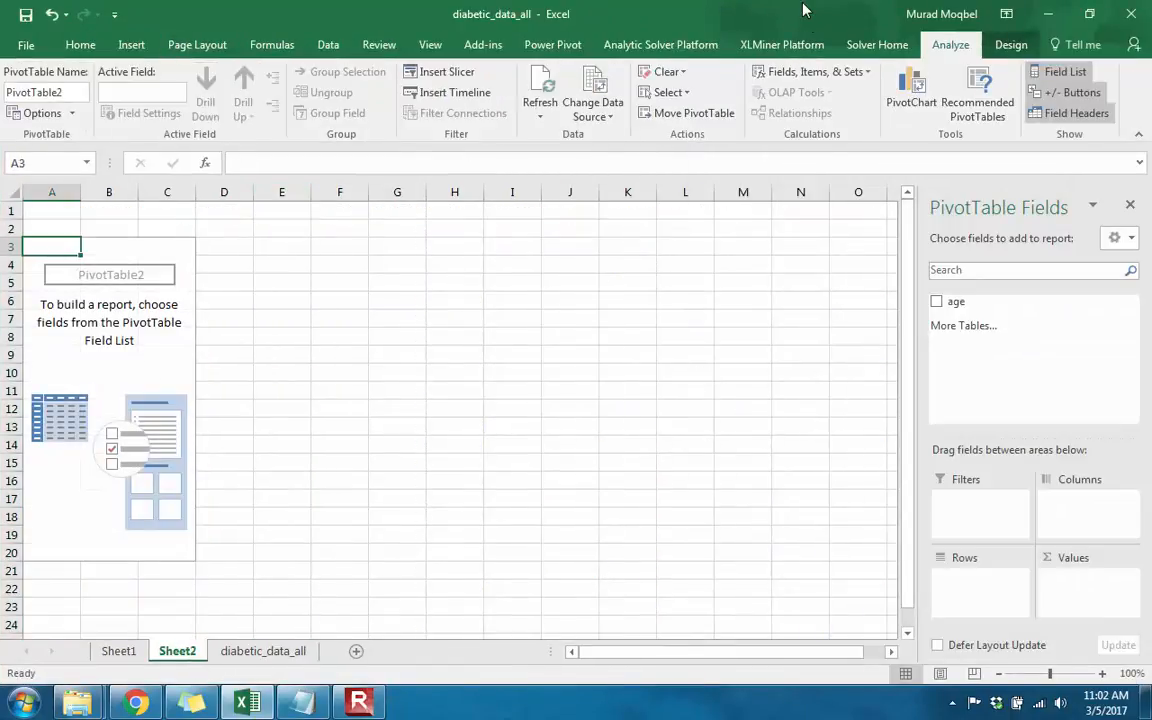
# Step: Fit the workbook window to the left half of the desktop and add age to the PivotTable's rows
pyautogui.moveTo(803, 10); pyautogui.dragTo(2, 14)
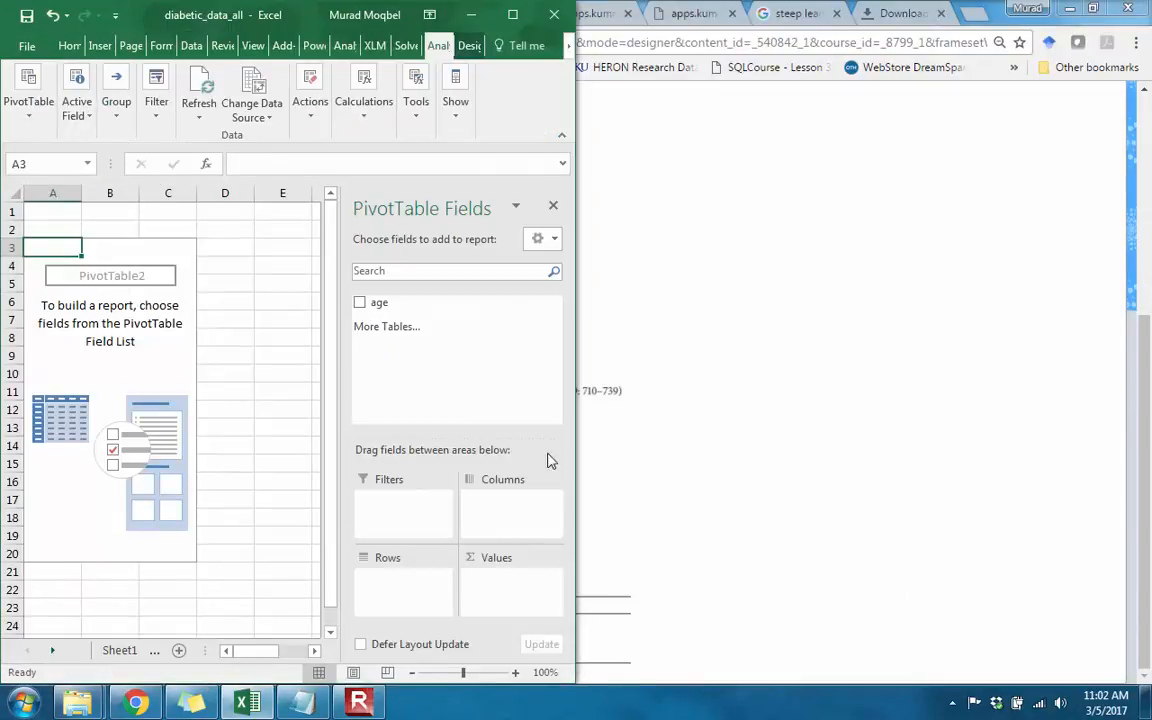
pyautogui.moveTo(383, 302); pyautogui.dragTo(393, 590)
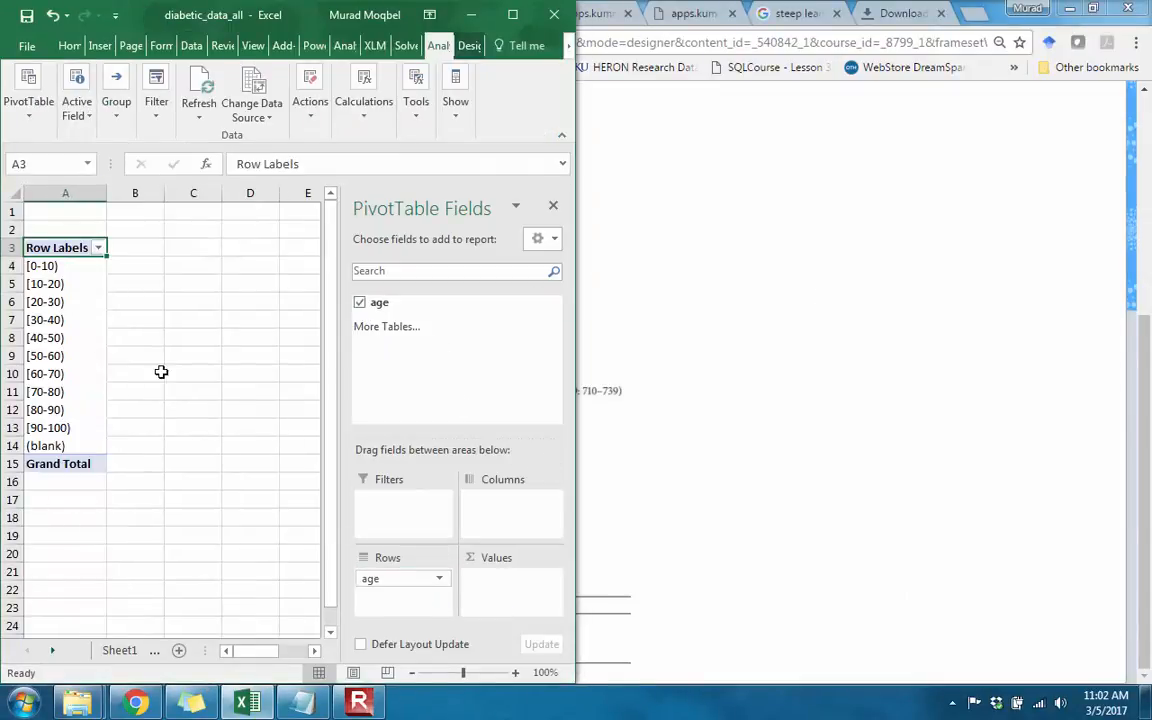
# Step: Fill rows 4 to 6, holding the age groups [0-10) to [20-30), with yellow
pyautogui.click(40, 265)
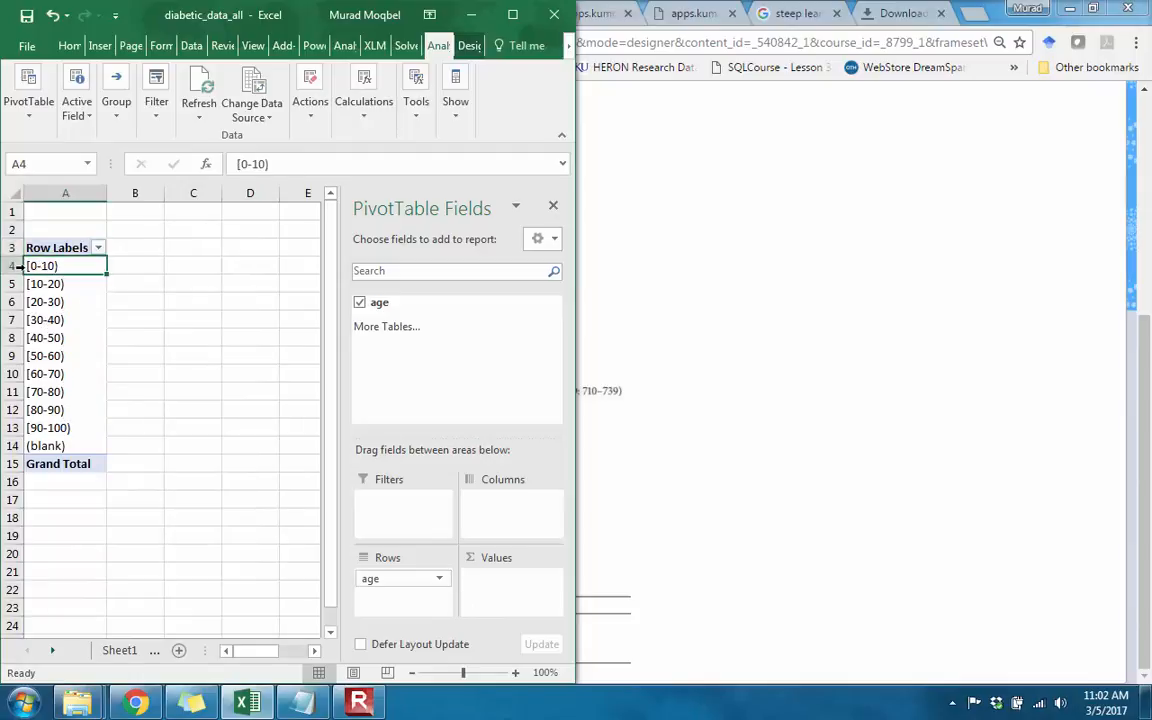
pyautogui.click(12, 264)
pyautogui.moveTo(14, 263); pyautogui.dragTo(5, 296)
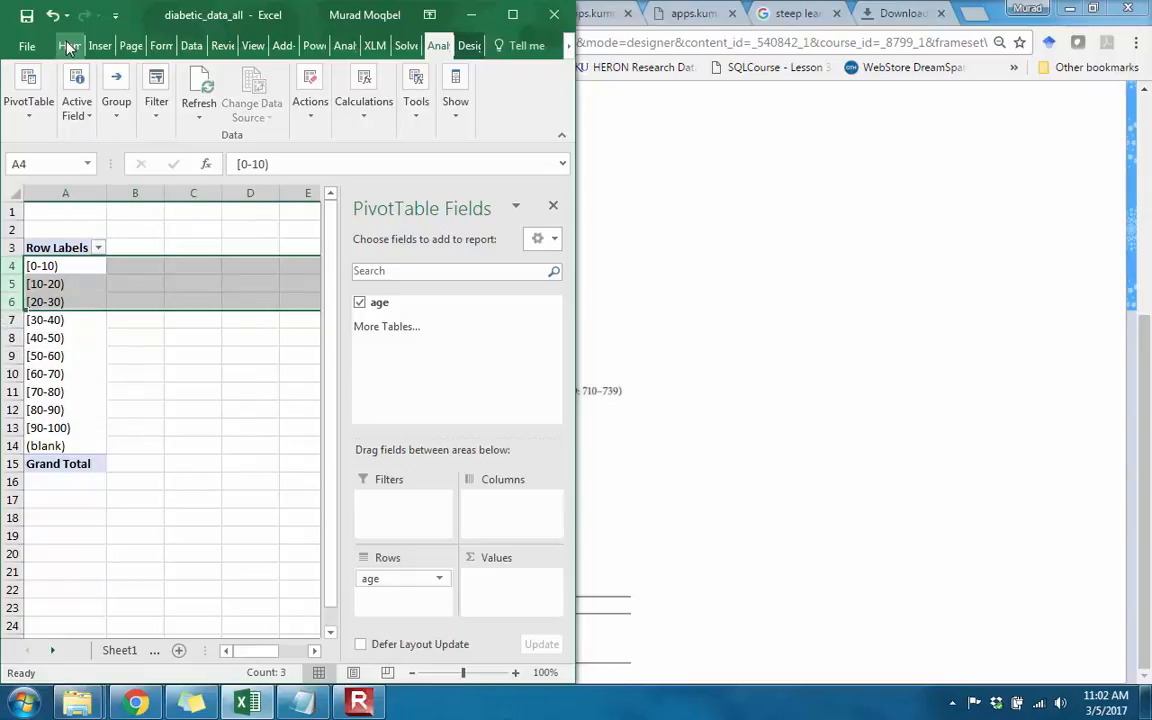
pyautogui.click(66, 45)
pyautogui.click(130, 111)
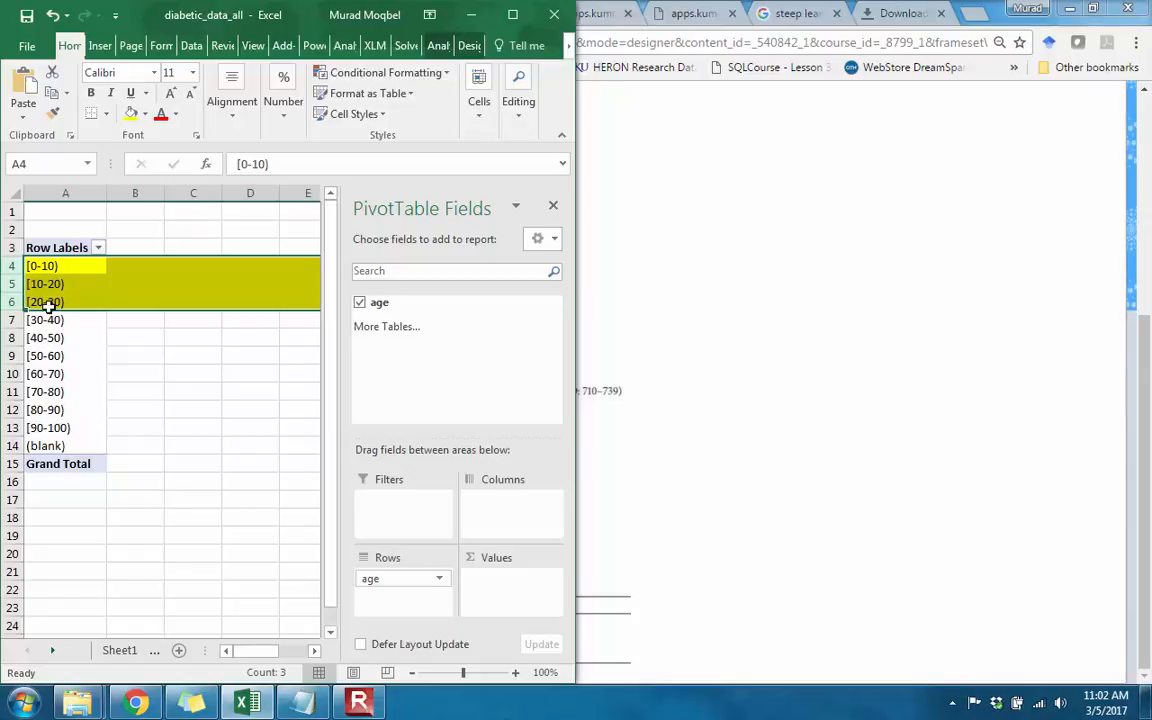
# Step: Check the age categories in the variable list in Chrome against PivotTable rows 7 to 9, the groups [30-40) to [50-60)
pyautogui.moveTo(17, 319); pyautogui.dragTo(15, 337)
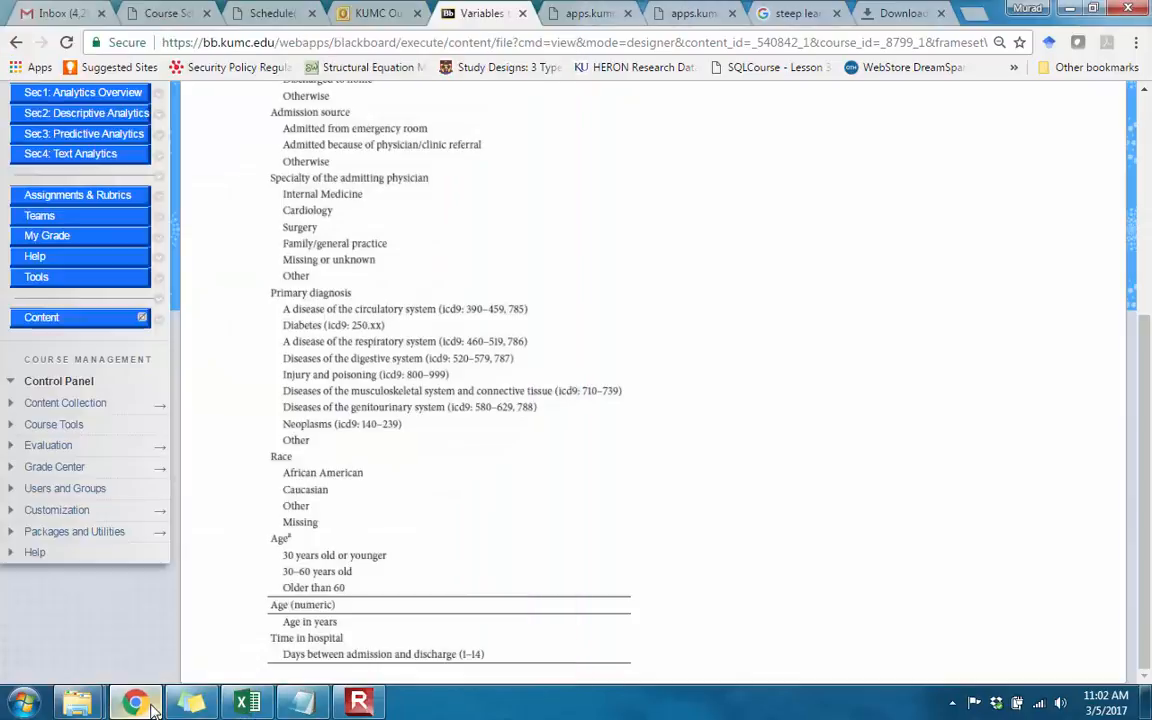
pyautogui.click(140, 705)
pyautogui.click(140, 705)
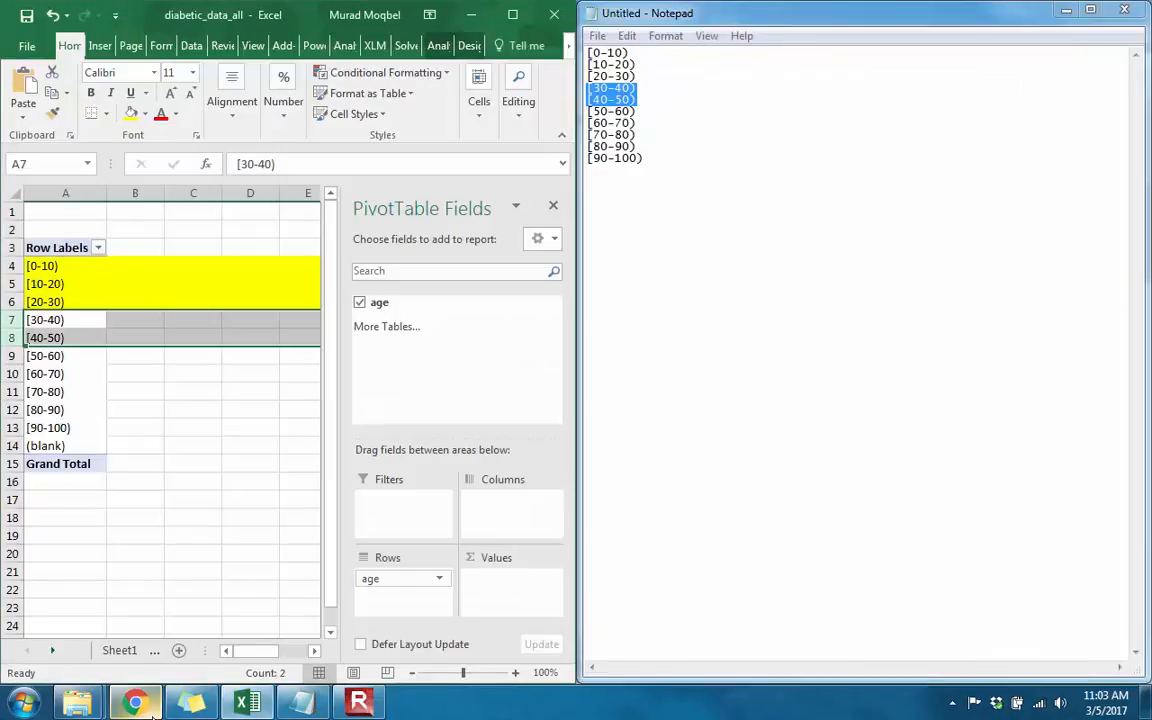
pyautogui.click(18, 356)
pyautogui.moveTo(18, 356); pyautogui.dragTo(8, 320)
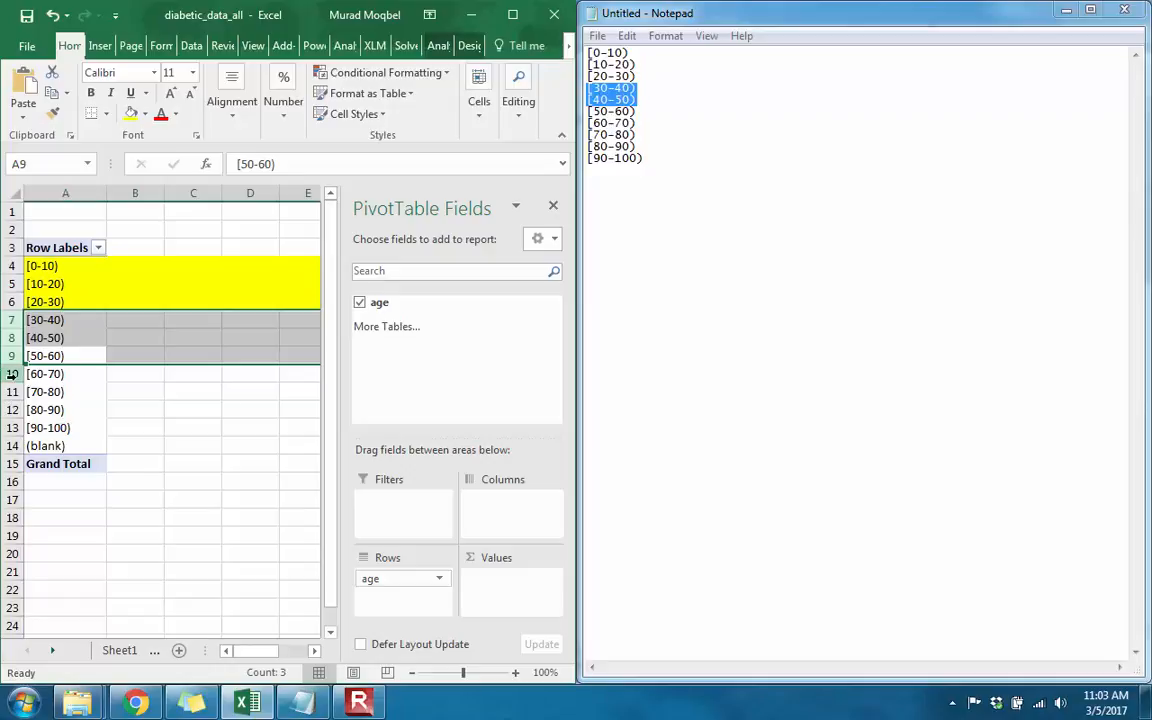
# Step: Add a count of age to the PivotTable's values and fill rows 10 to 13, groups [60-70) to [90-100), with light green
pyautogui.moveTo(12, 374); pyautogui.dragTo(12, 445)
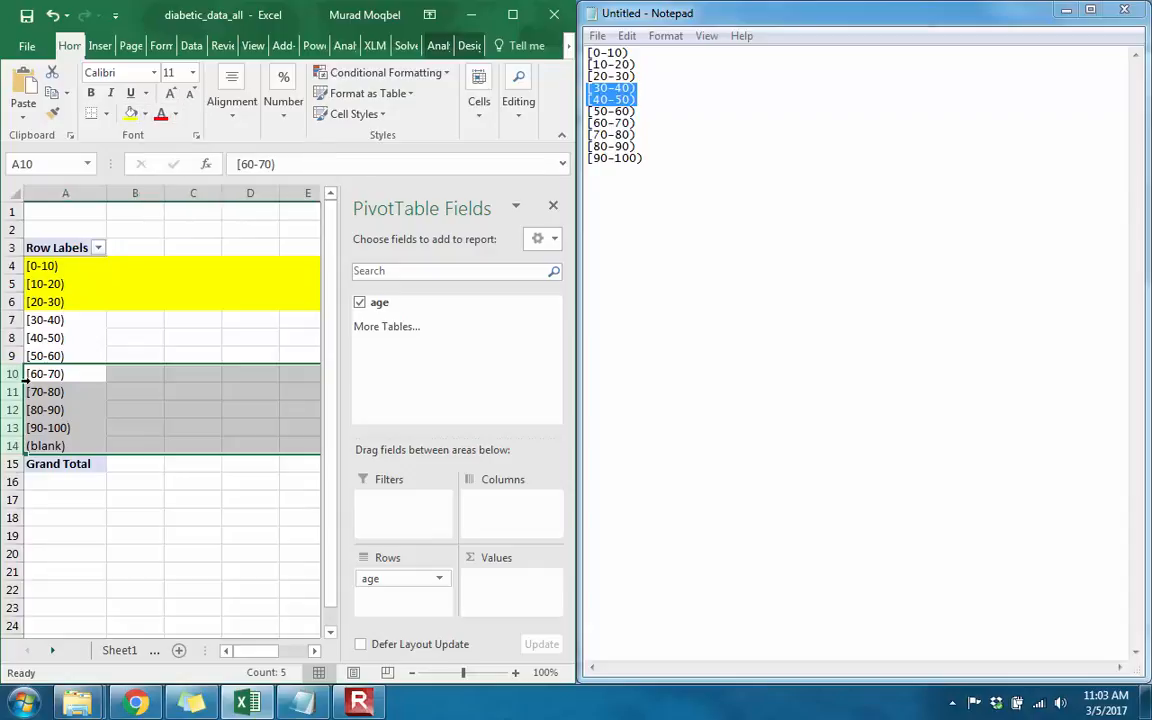
pyautogui.moveTo(14, 376); pyautogui.dragTo(12, 428)
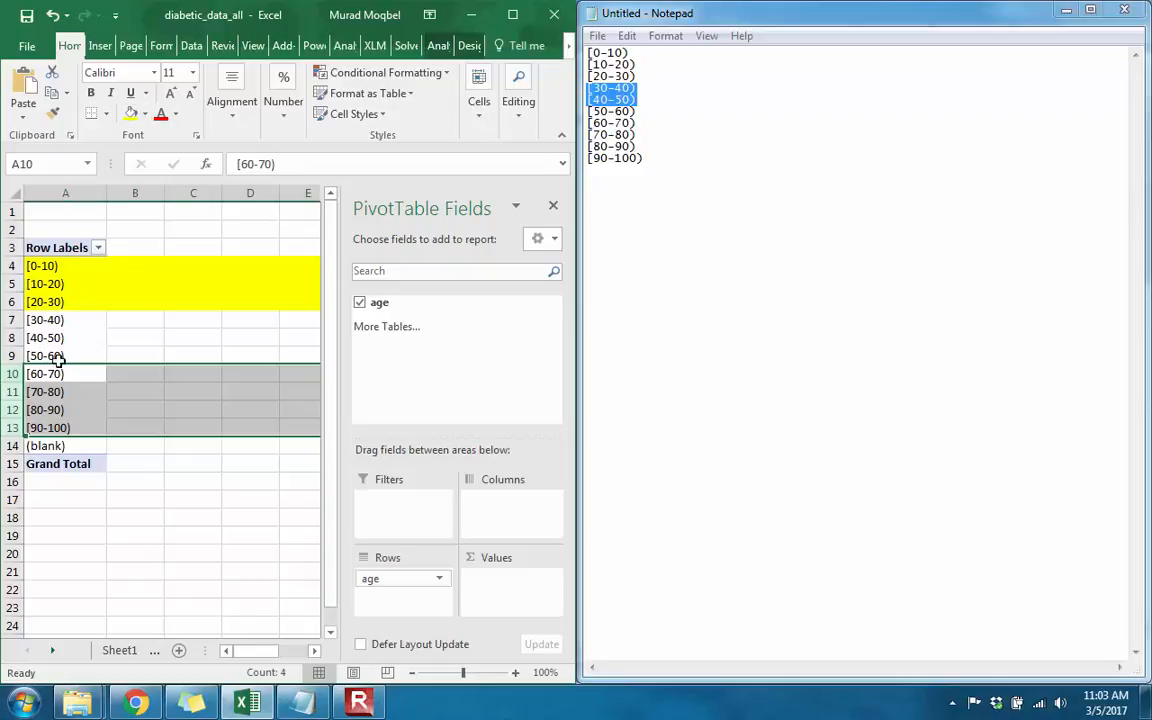
pyautogui.moveTo(398, 301); pyautogui.dragTo(498, 598)
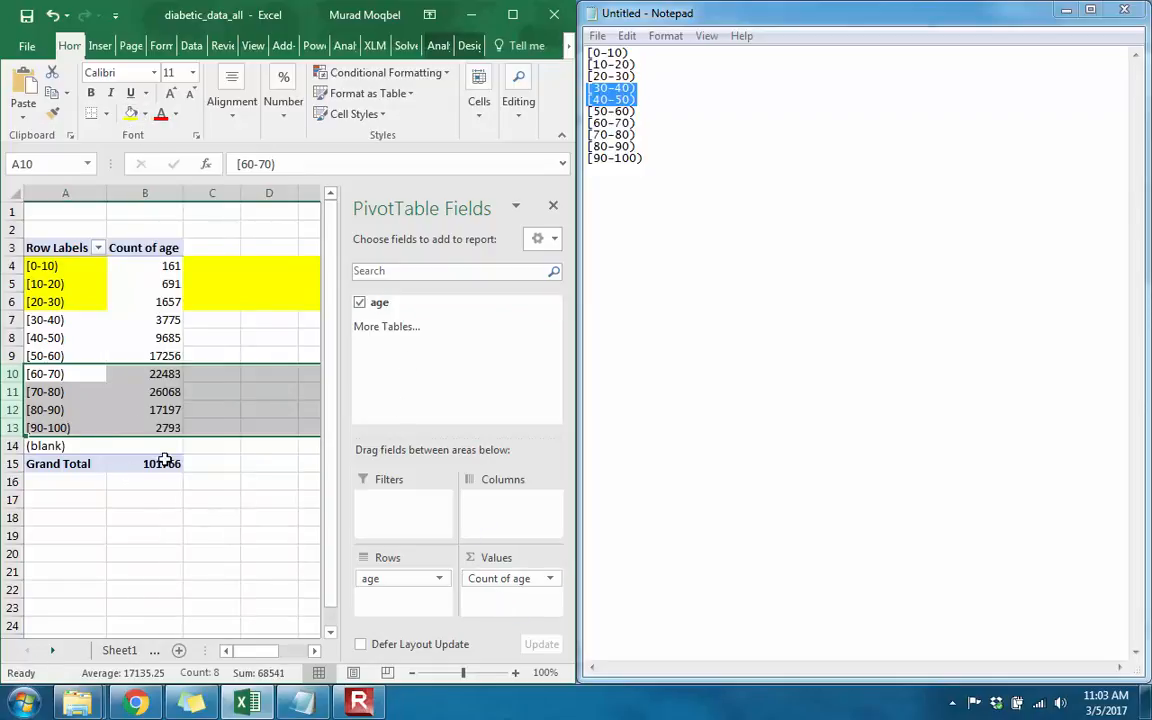
pyautogui.click(144, 114)
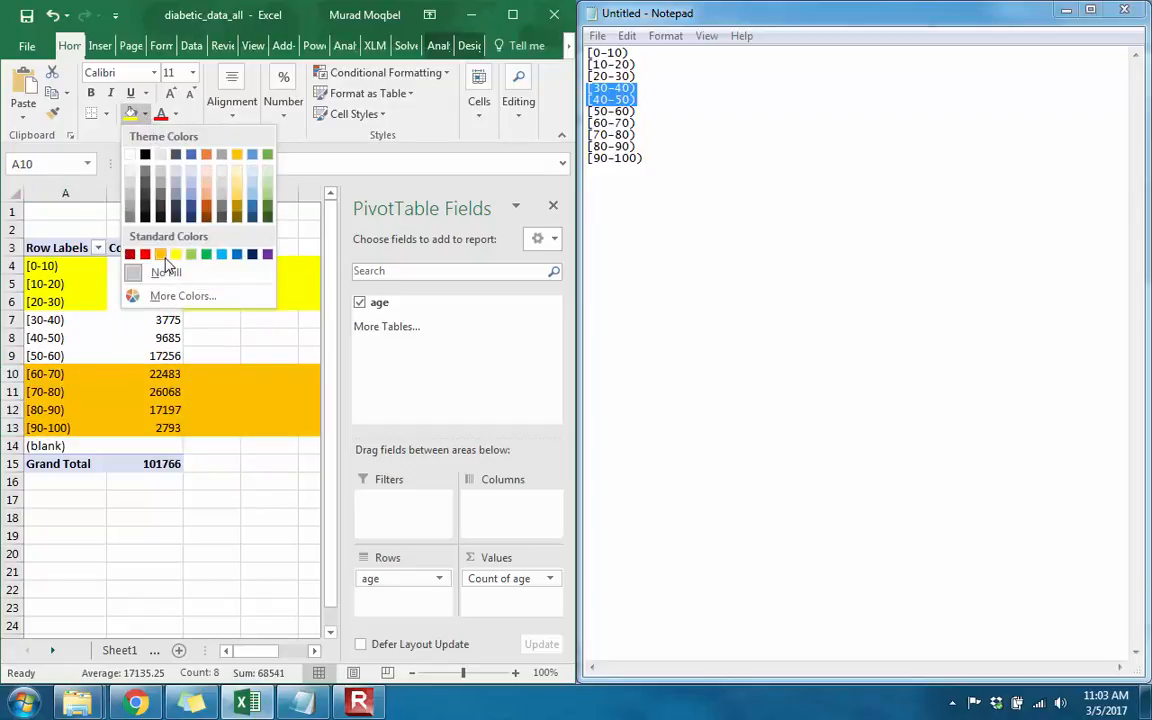
pyautogui.click(192, 256)
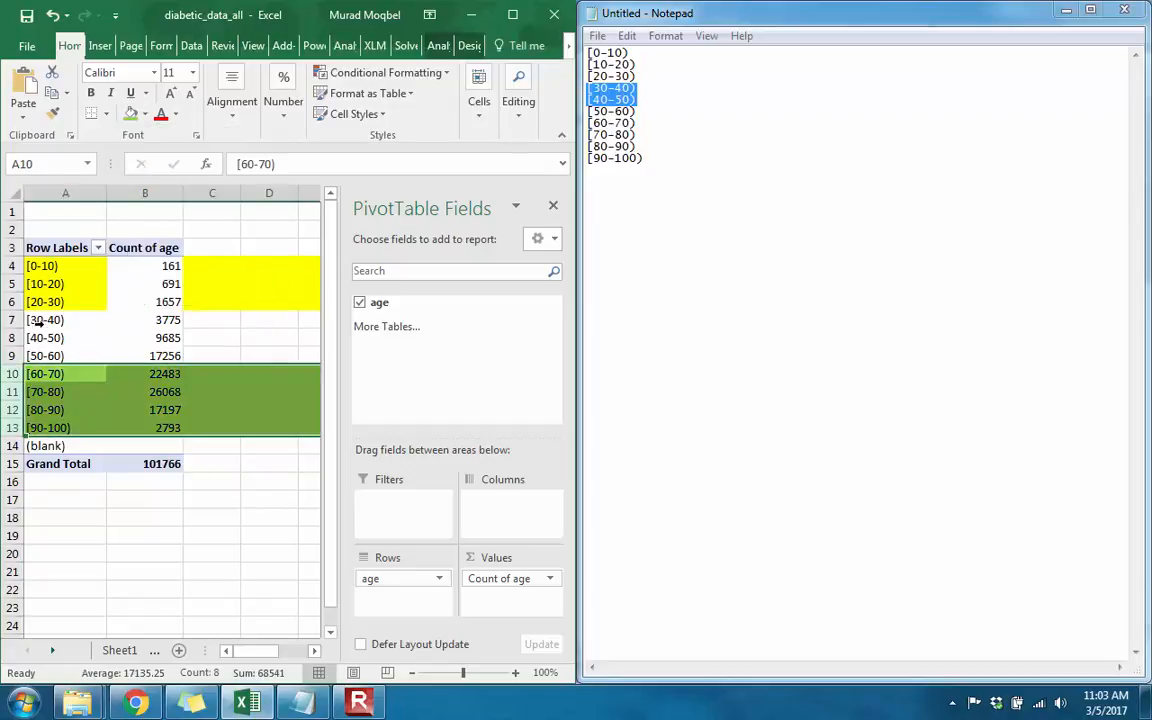
# Step: Fill rows 7 to 9, holding the age groups [30-40) to [50-60), with light orange
pyautogui.moveTo(12, 320); pyautogui.dragTo(9, 356)
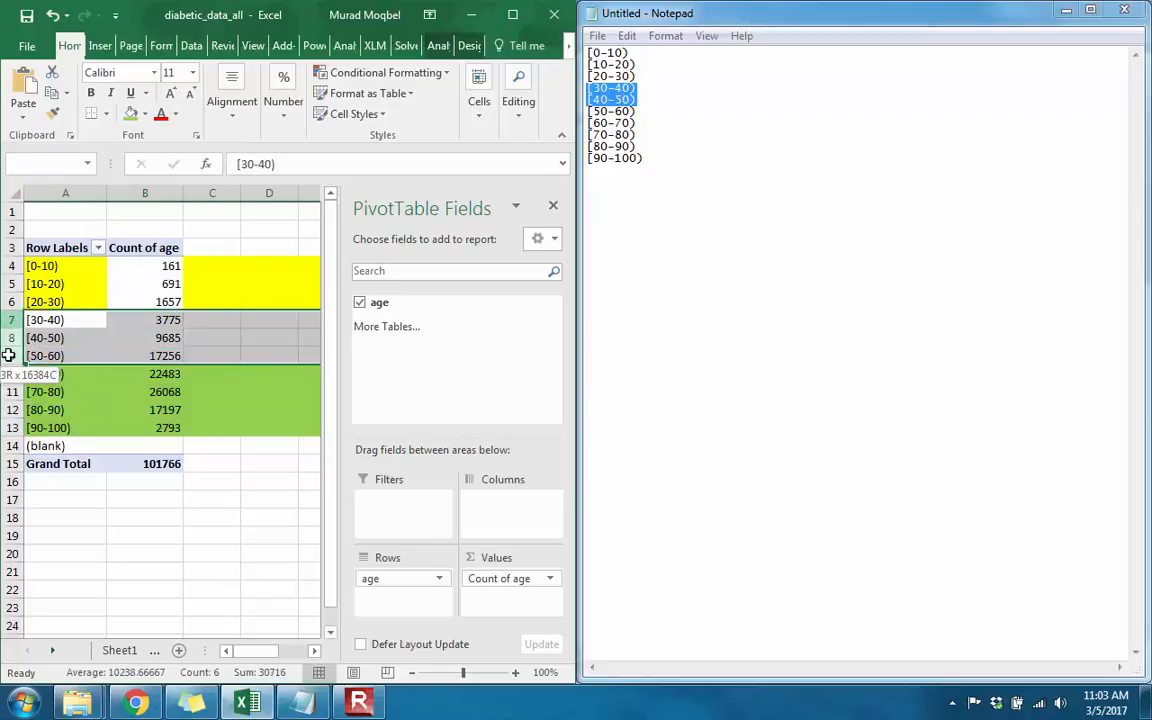
pyautogui.click(144, 113)
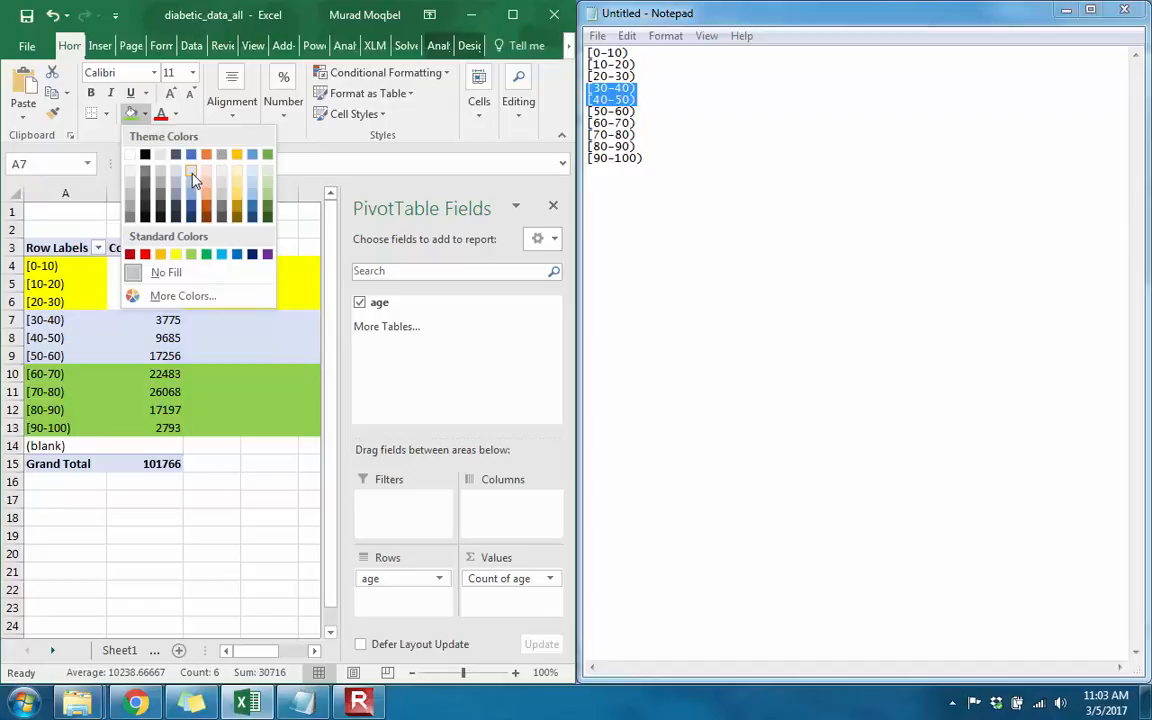
pyautogui.click(207, 185)
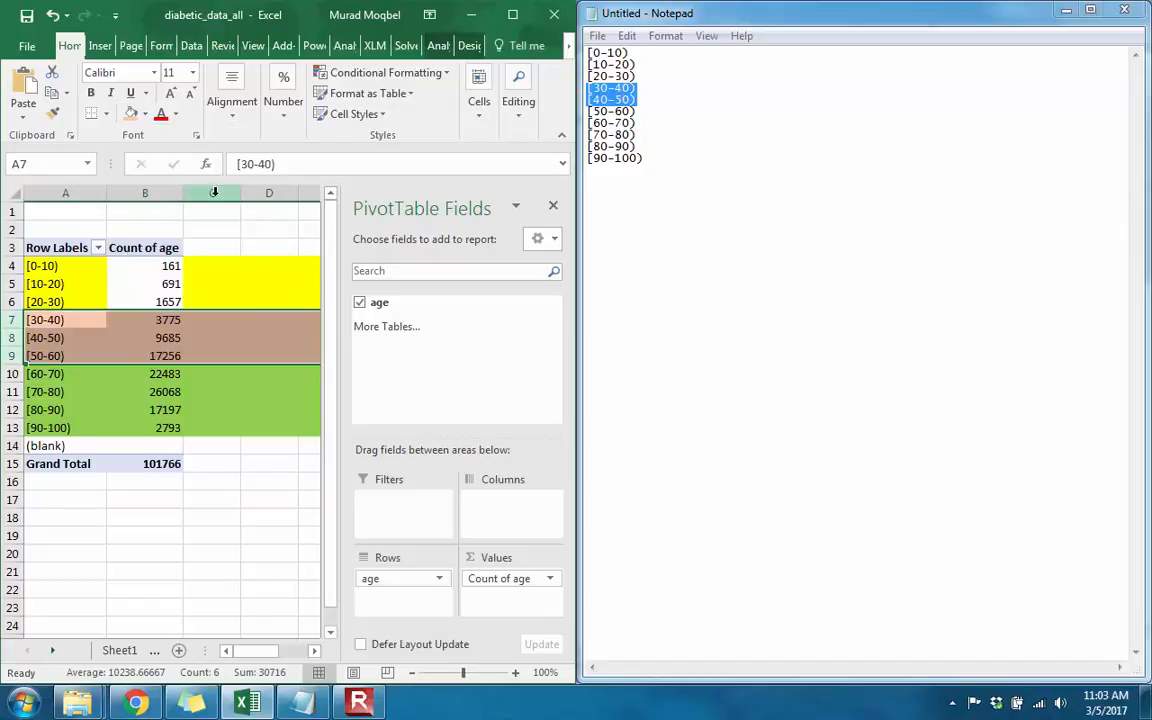
pyautogui.click(90, 321)
# Step: Insert three empty columns between age and weight on the diabetic_data_all sheet
pyautogui.click(119, 650)
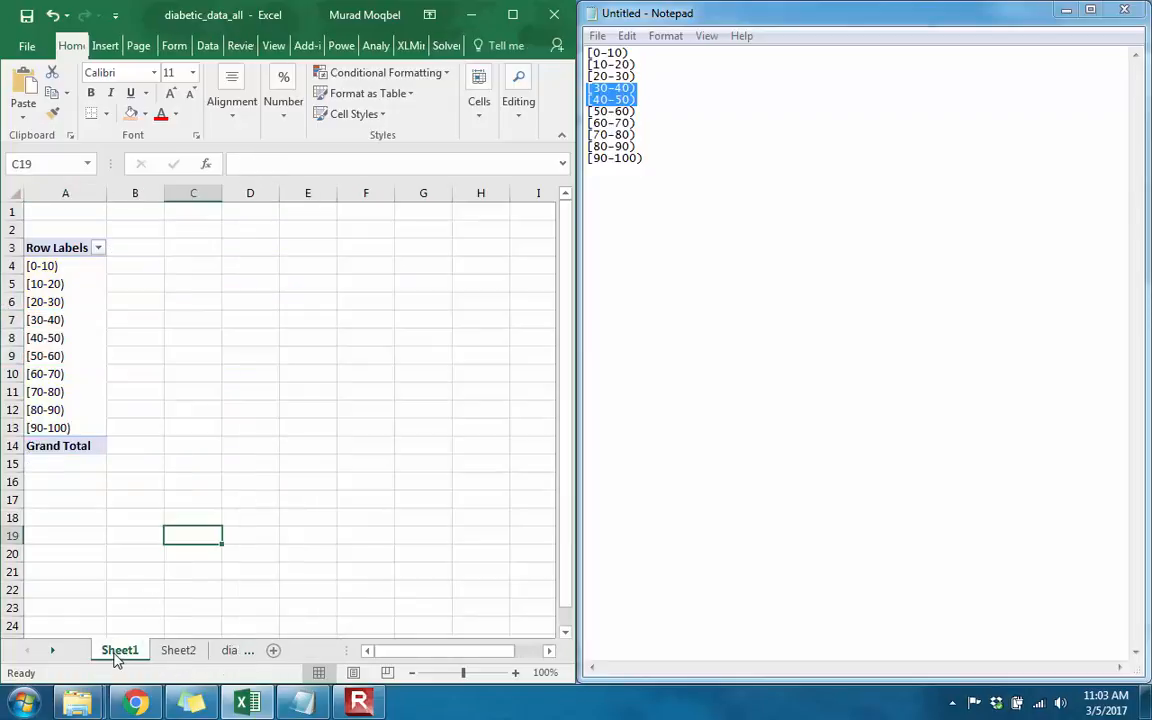
pyautogui.click(250, 650)
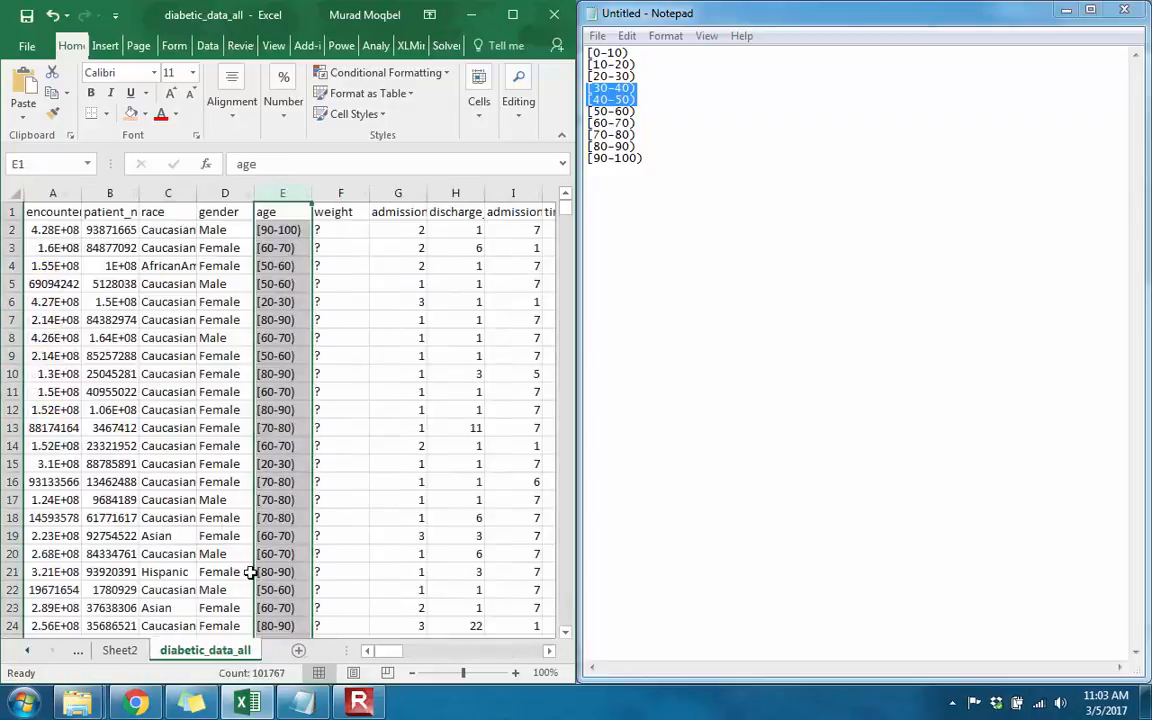
pyautogui.click(334, 193)
pyautogui.rightClick(334, 193)
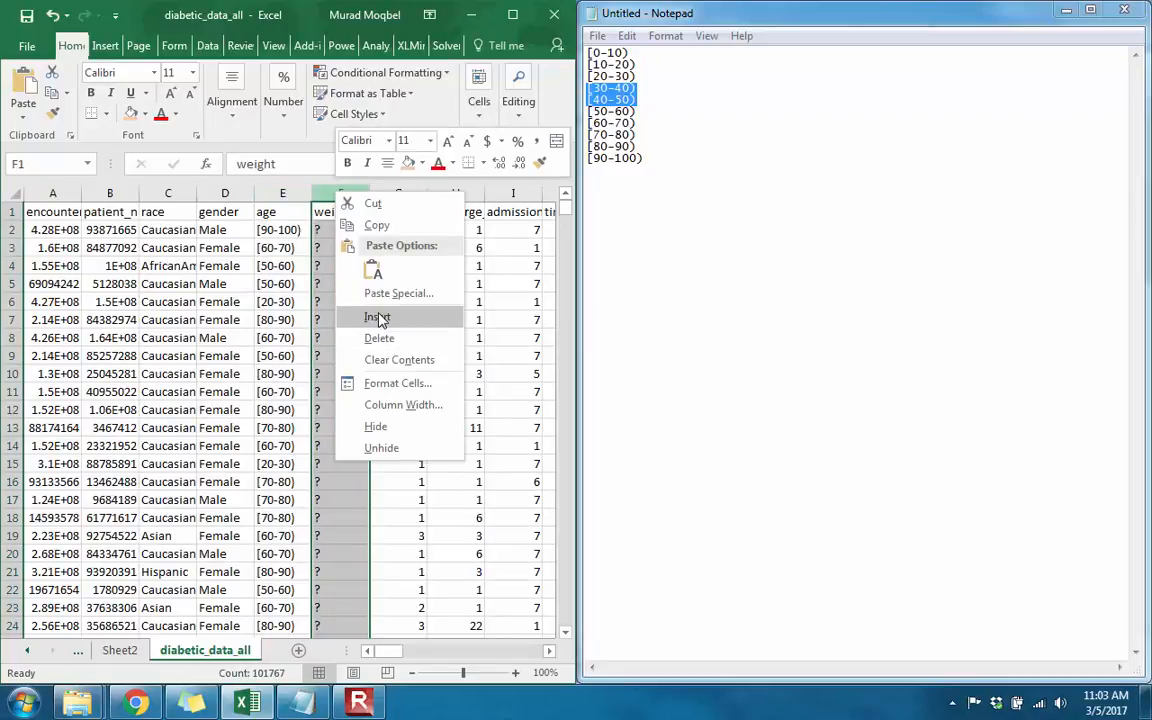
pyautogui.click(378, 316)
pyautogui.click(396, 191)
pyautogui.rightClick(396, 191)
pyautogui.click(354, 185)
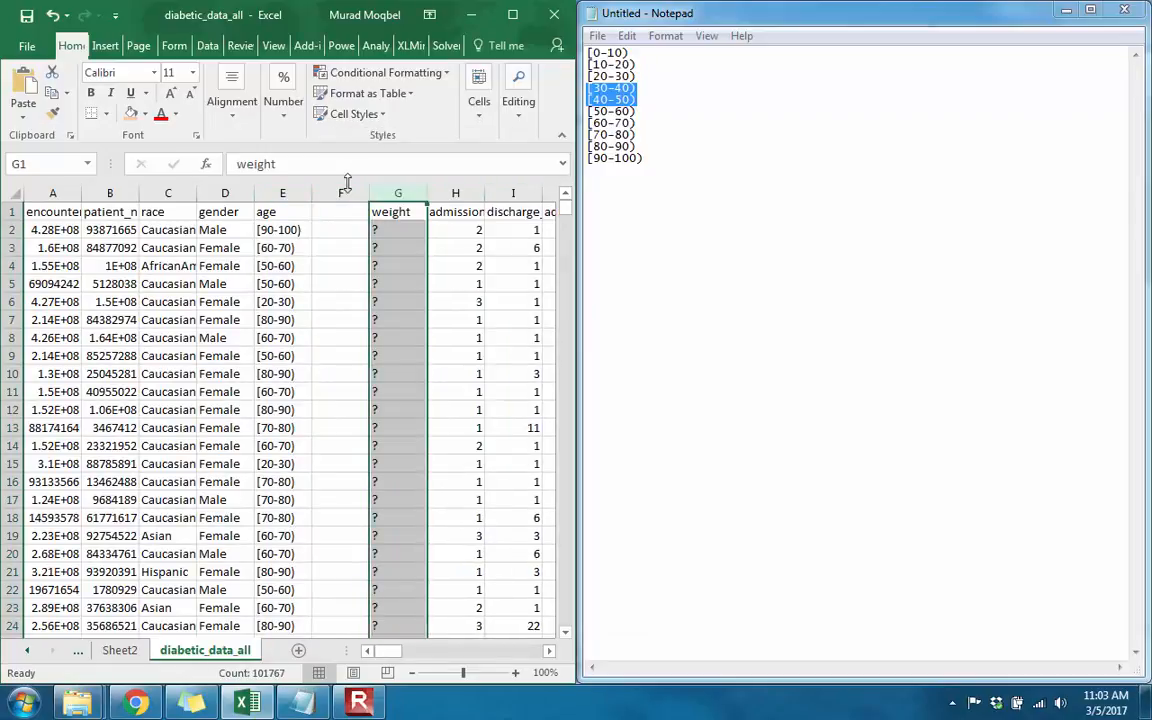
pyautogui.moveTo(338, 190); pyautogui.dragTo(372, 194)
pyautogui.rightClick(362, 194)
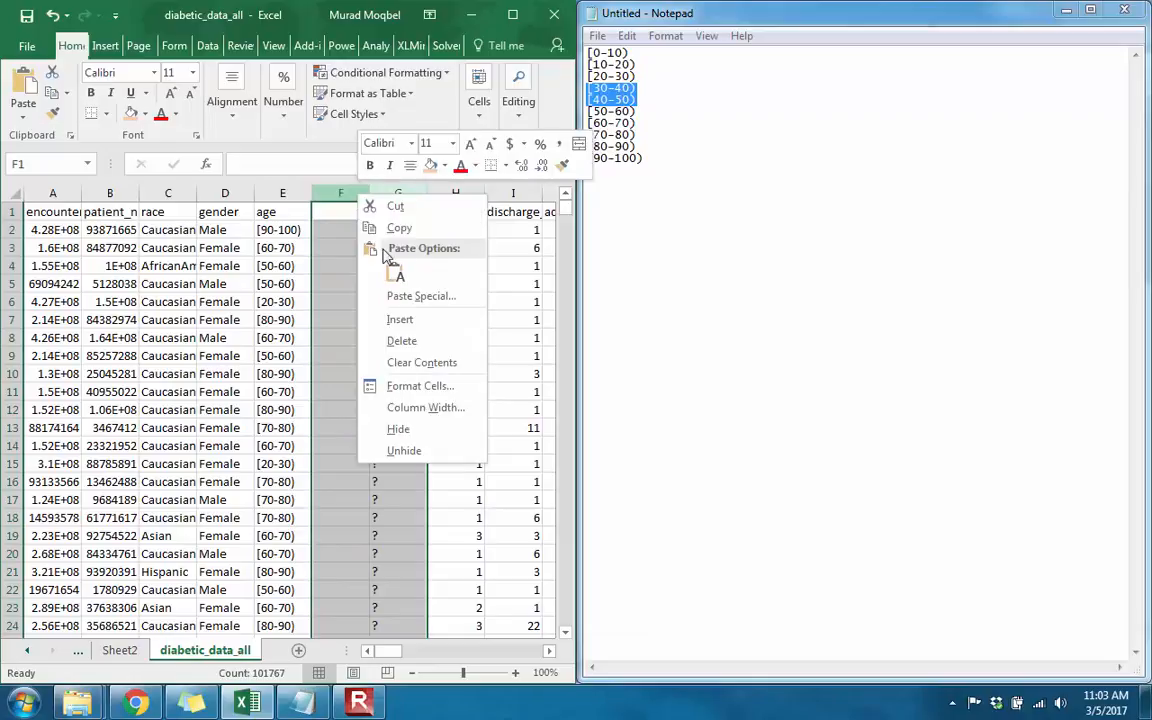
pyautogui.click(399, 322)
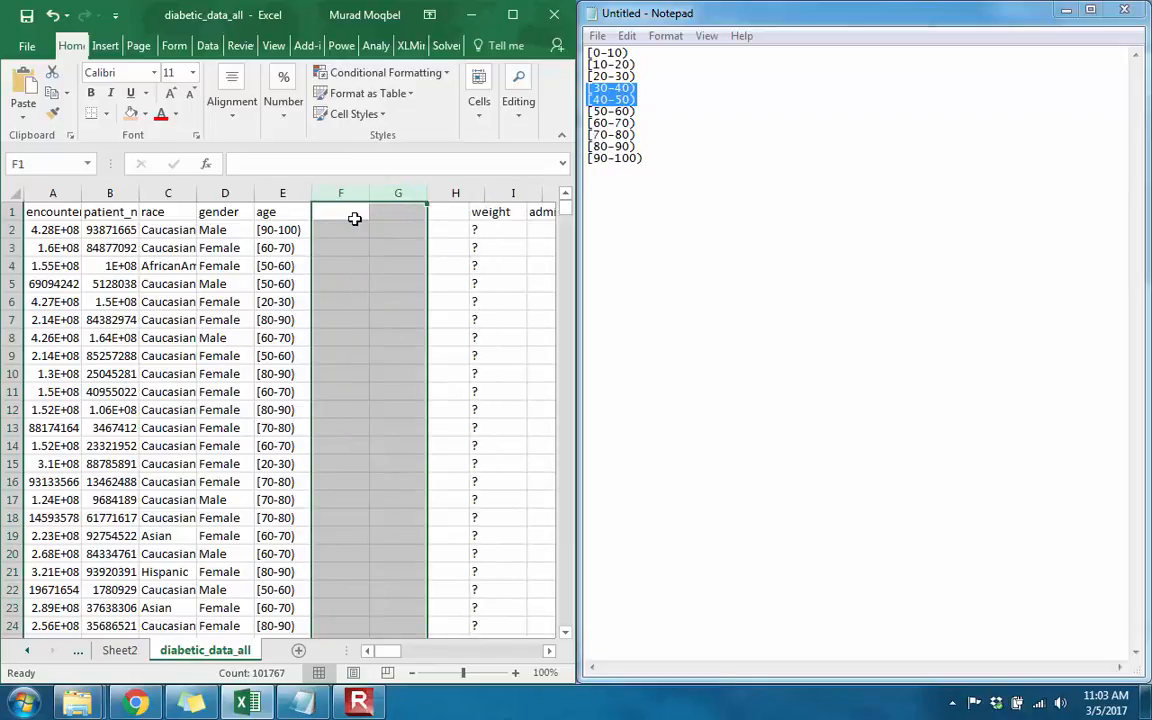
# Step: Enter the header <30 in cell F1, beside the age column
pyautogui.click(350, 213)
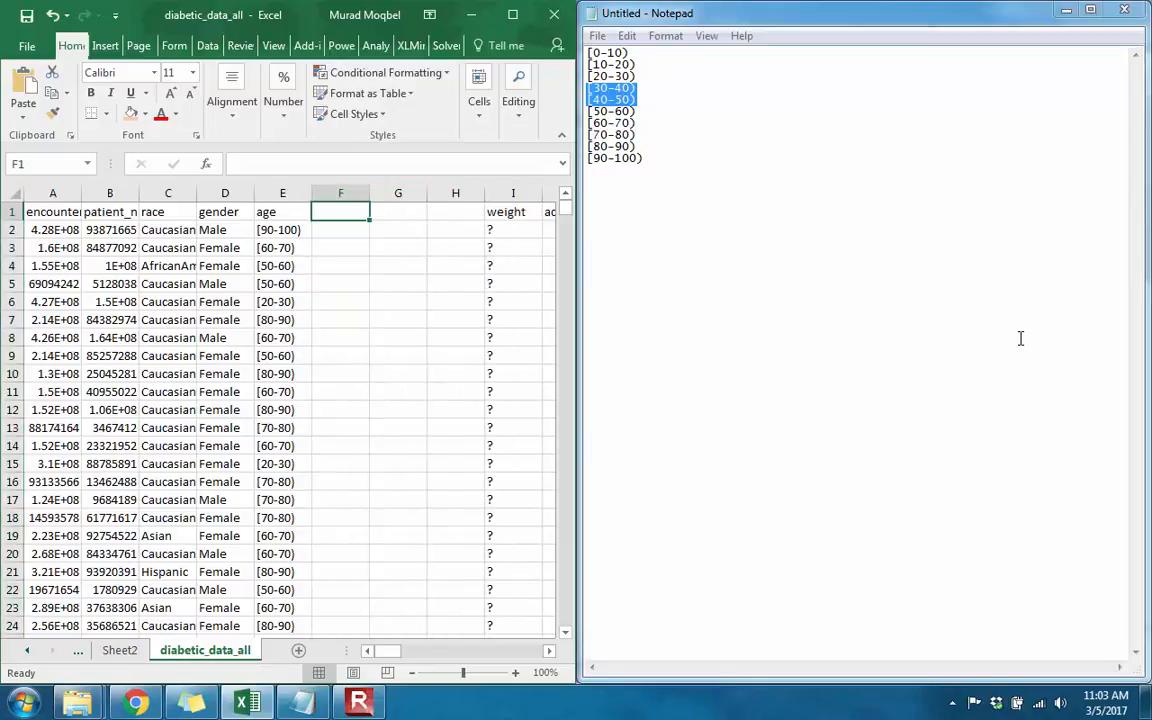
pyautogui.write('Less')
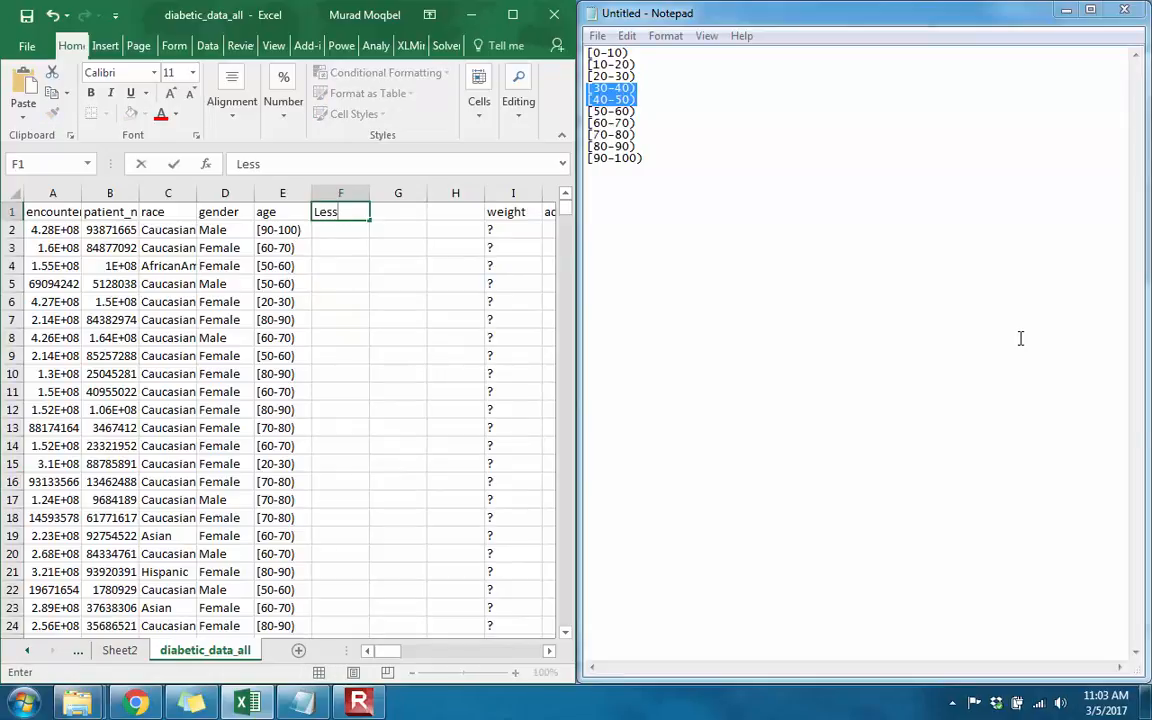
pyautogui.press('BackSpace')
pyautogui.press('BackSpace')
pyautogui.press('BackSpace')
pyautogui.press('BackSpace')
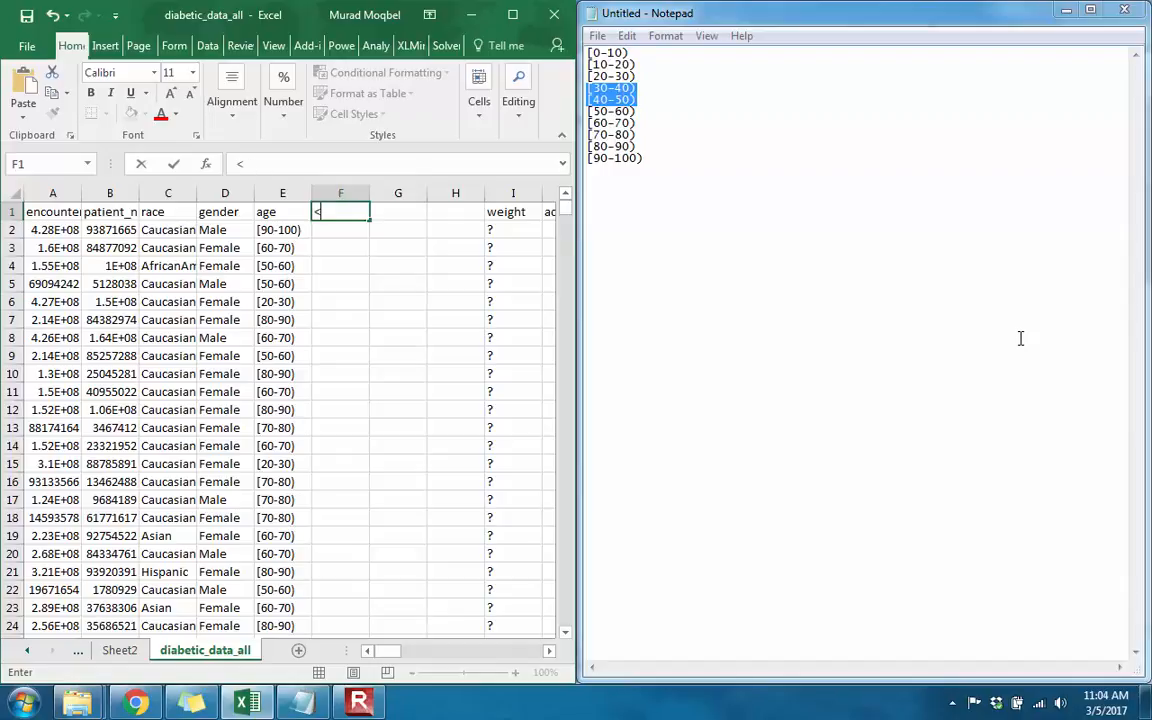
pyautogui.press('Return')
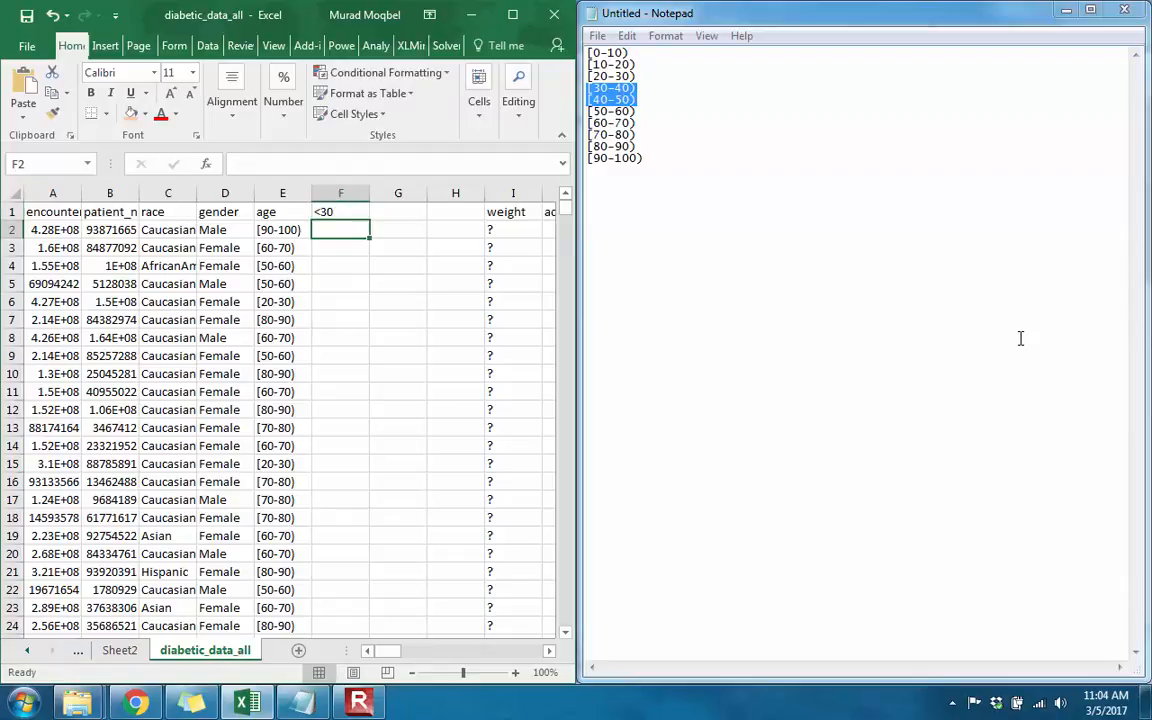
# Step: Enter the headers 30-60 in cell G1 and >60 in cell H1
pyautogui.click(398, 211)
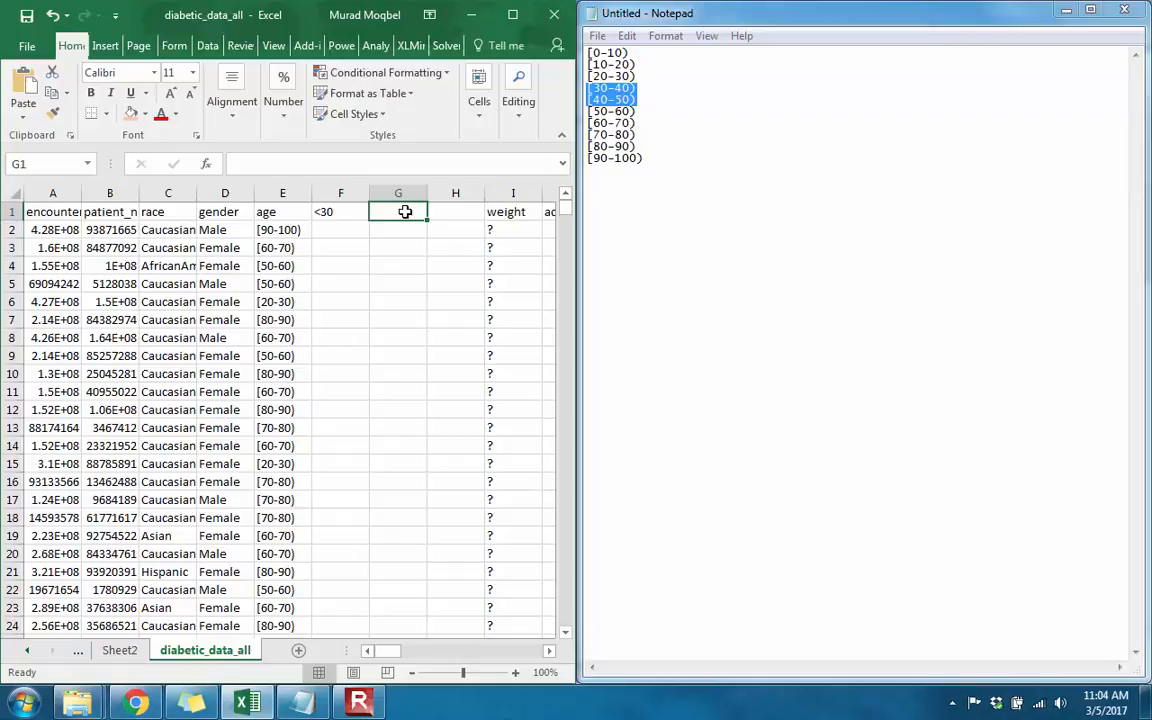
pyautogui.write("'")
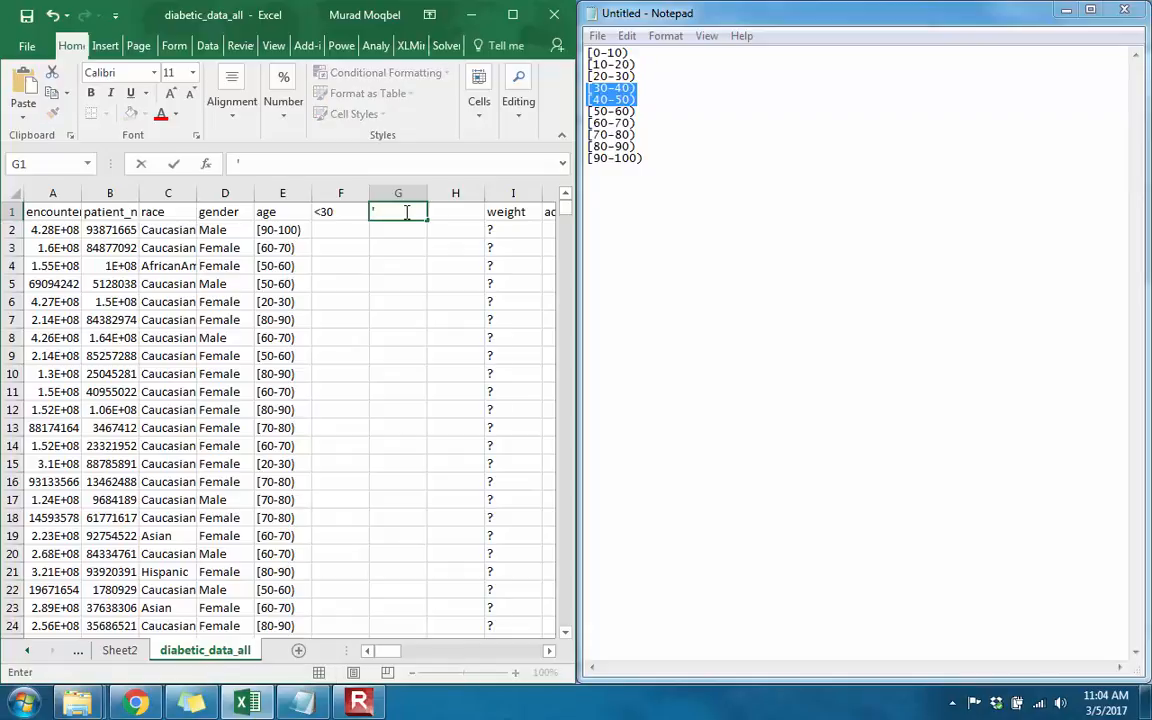
pyautogui.write('30-60')
pyautogui.press('Tab')
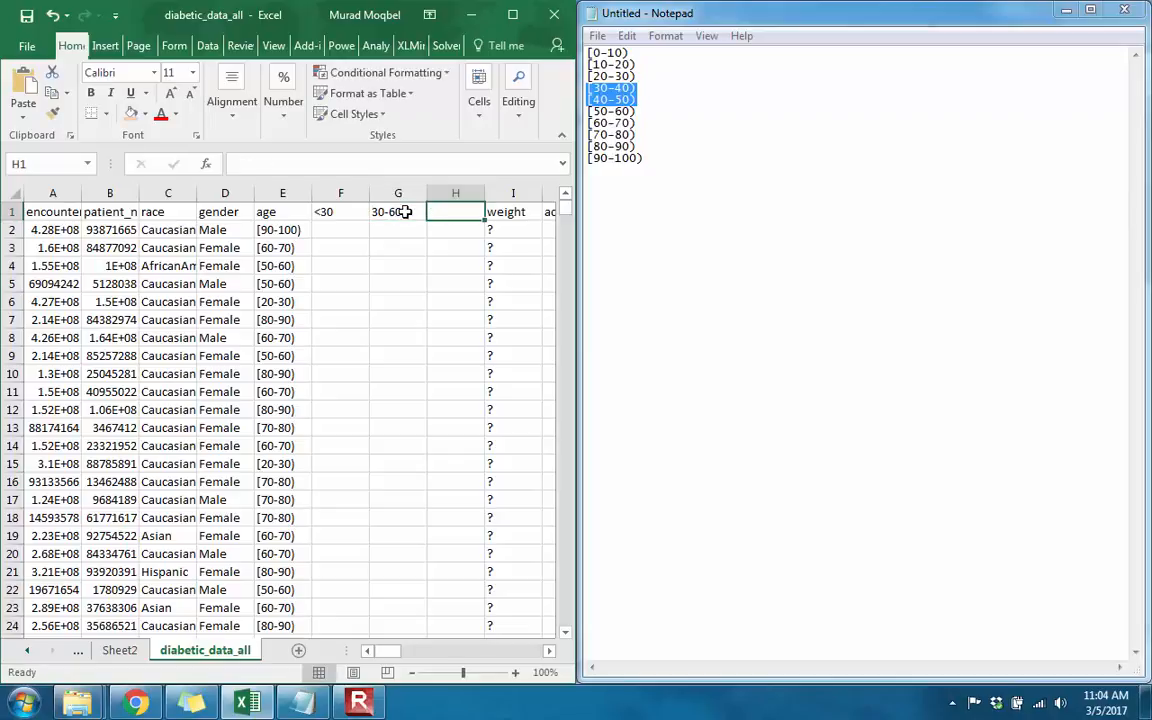
pyautogui.write('>')
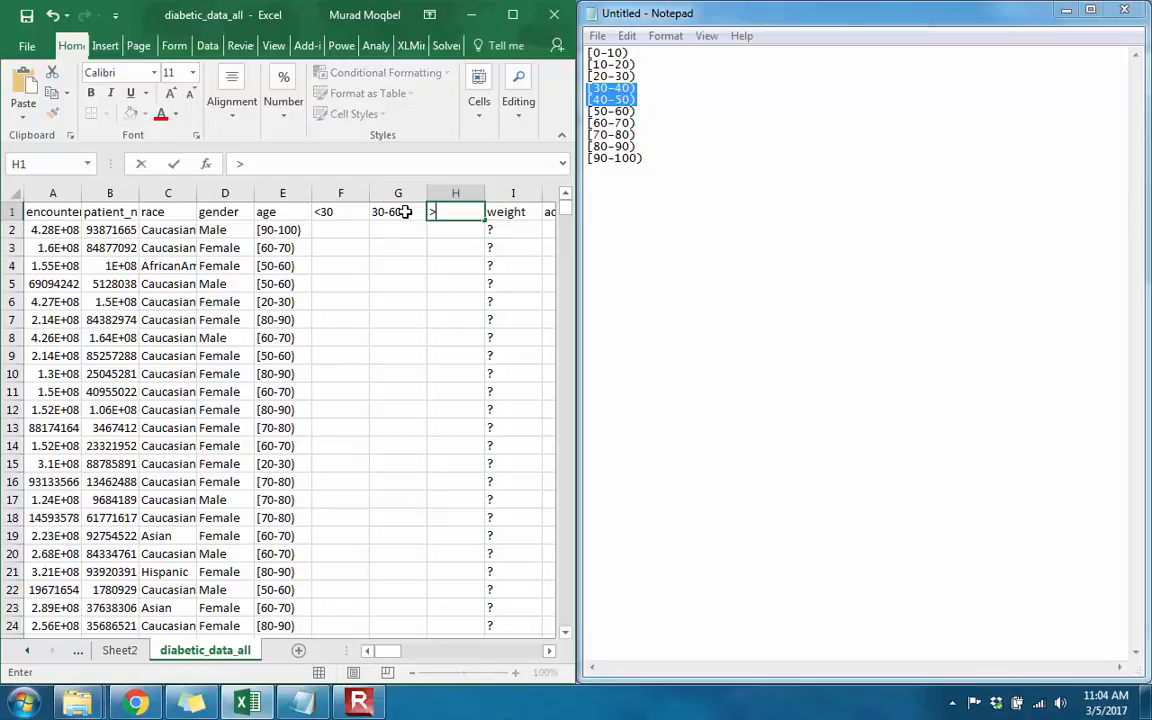
pyautogui.write('60')
pyautogui.press('Return')
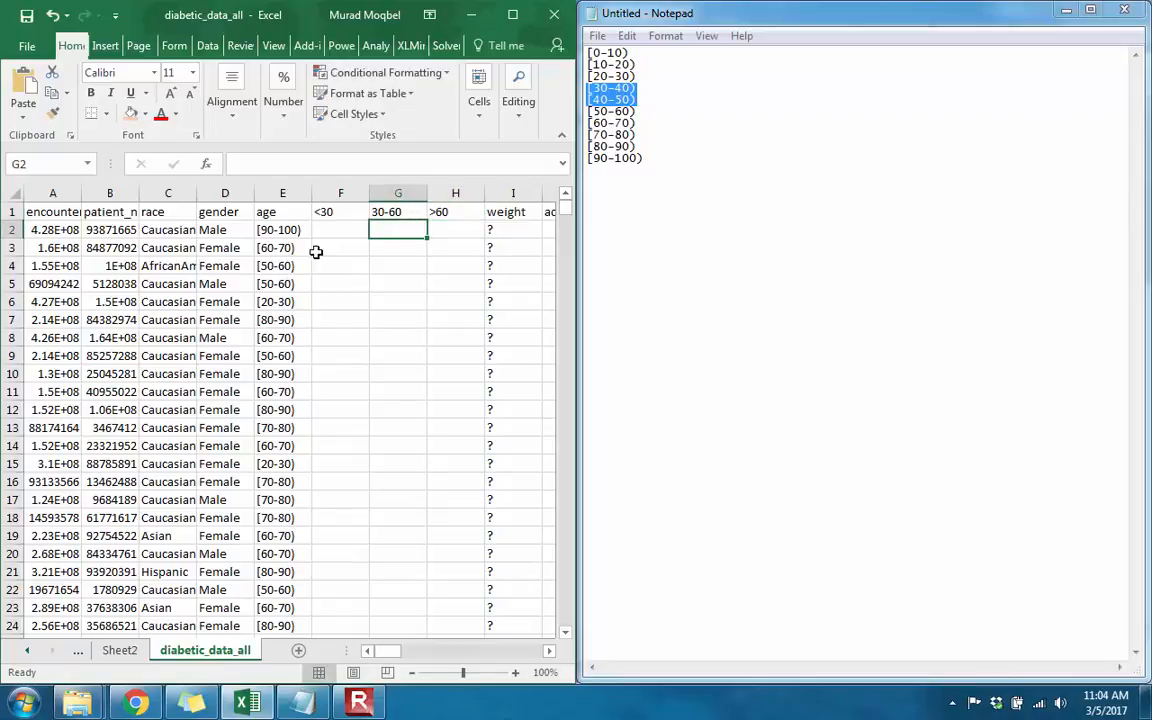
pyautogui.click(335, 228)
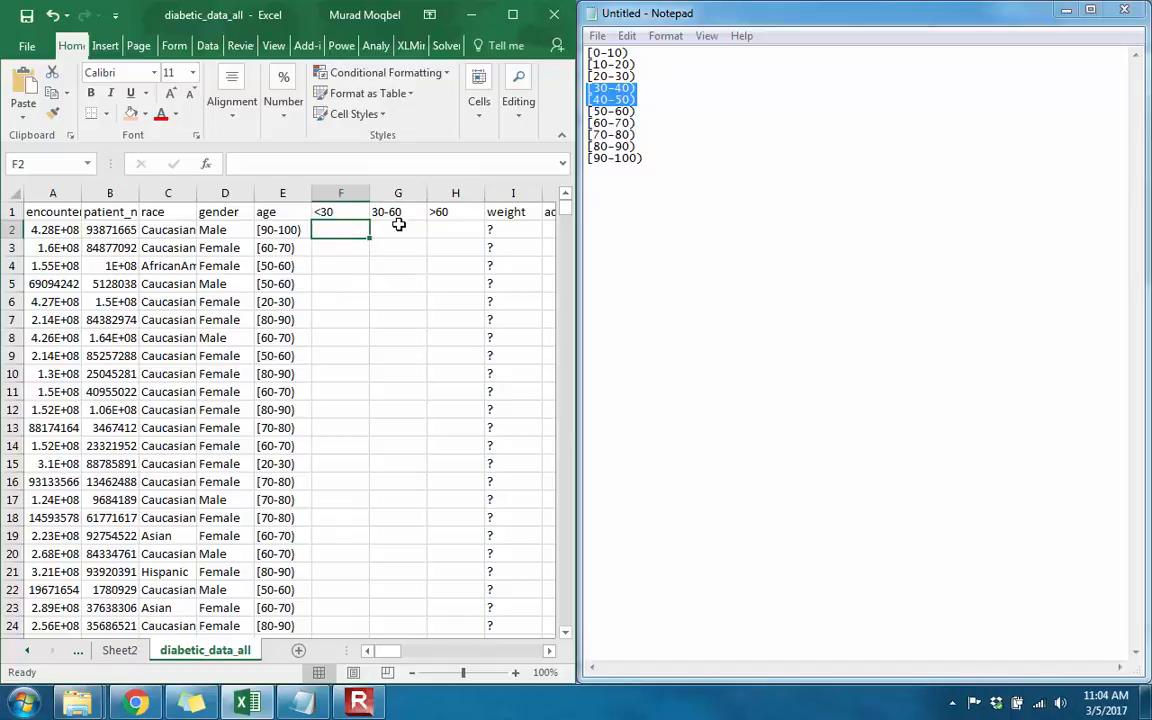
pyautogui.click(636, 147)
pyautogui.moveTo(645, 160); pyautogui.dragTo(591, 52)
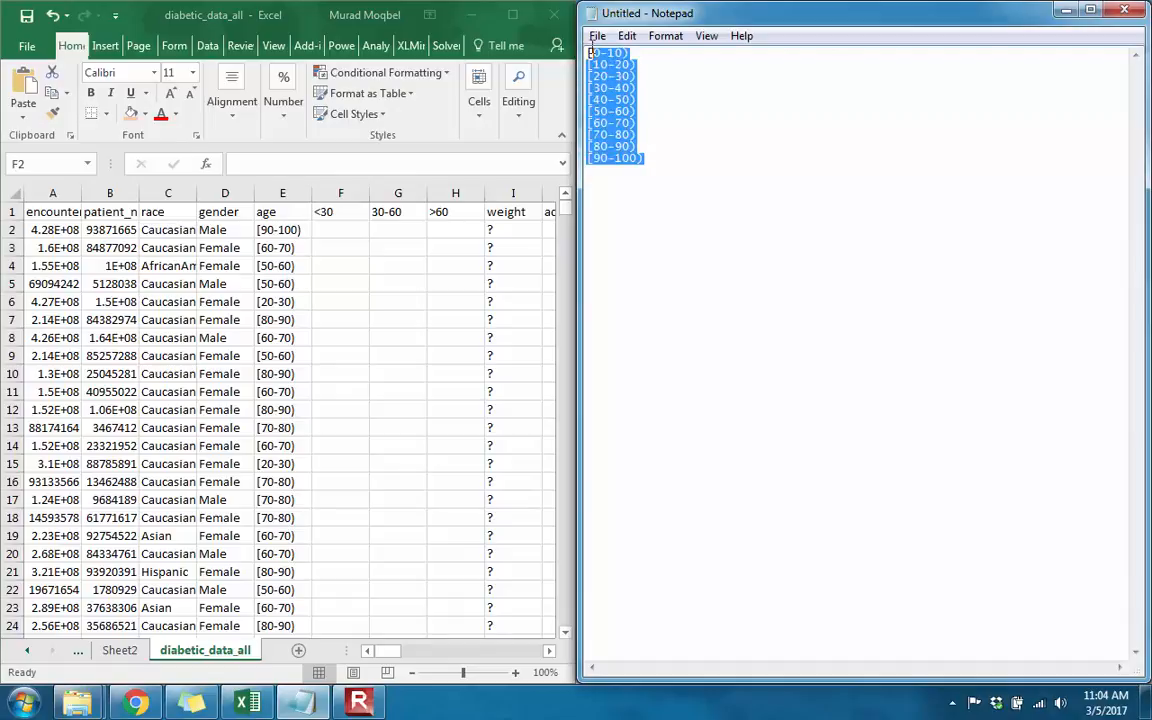
pyautogui.click(640, 88)
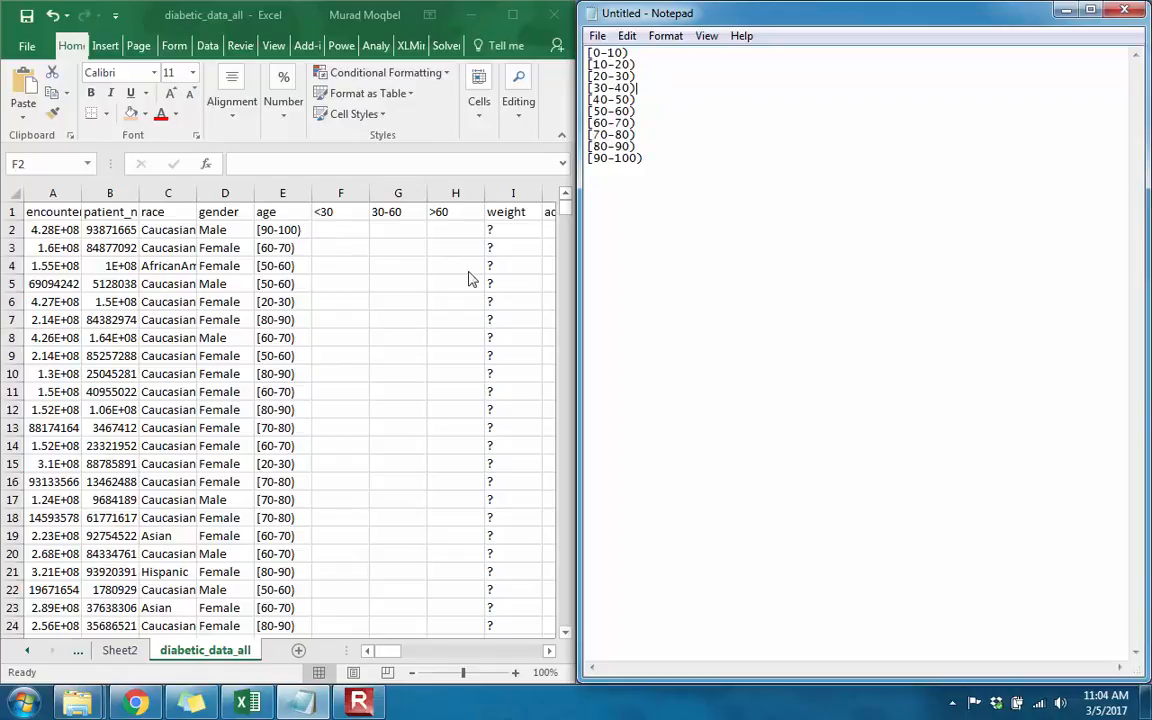
# Step: Start an IF formula in F2 that returns 1 when E2 equals "[0-10)", copying the range text from the Notepad list
pyautogui.click(345, 229)
pyautogui.write('=')
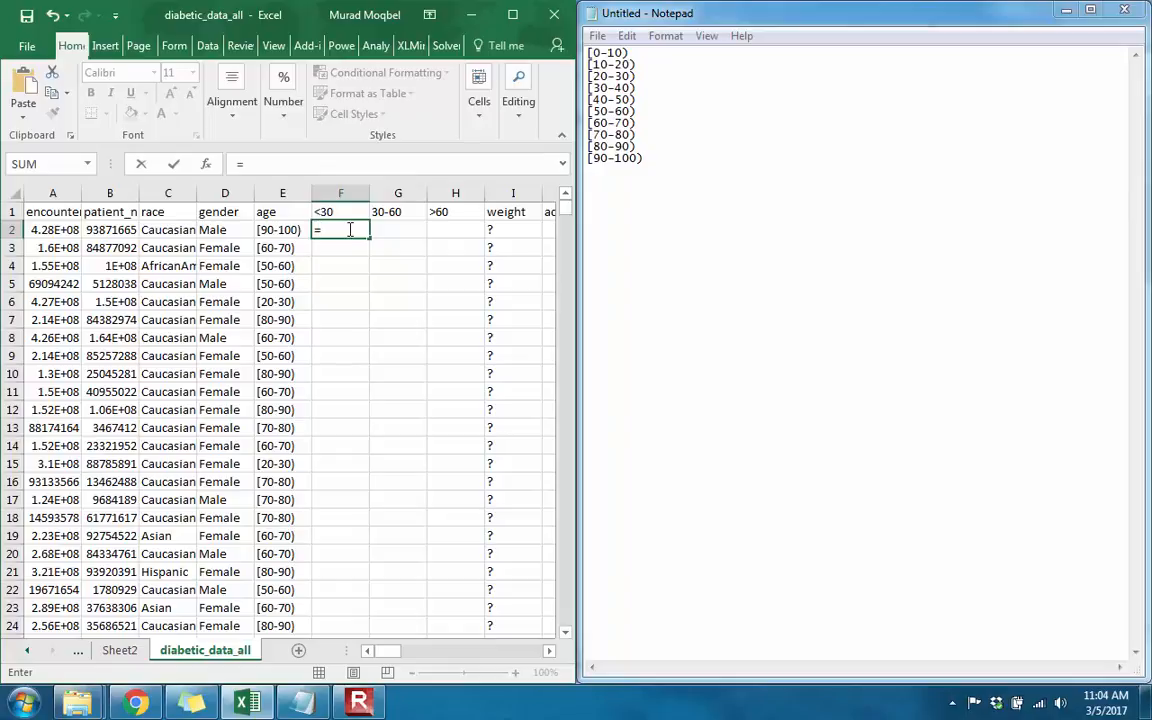
pyautogui.write('i')
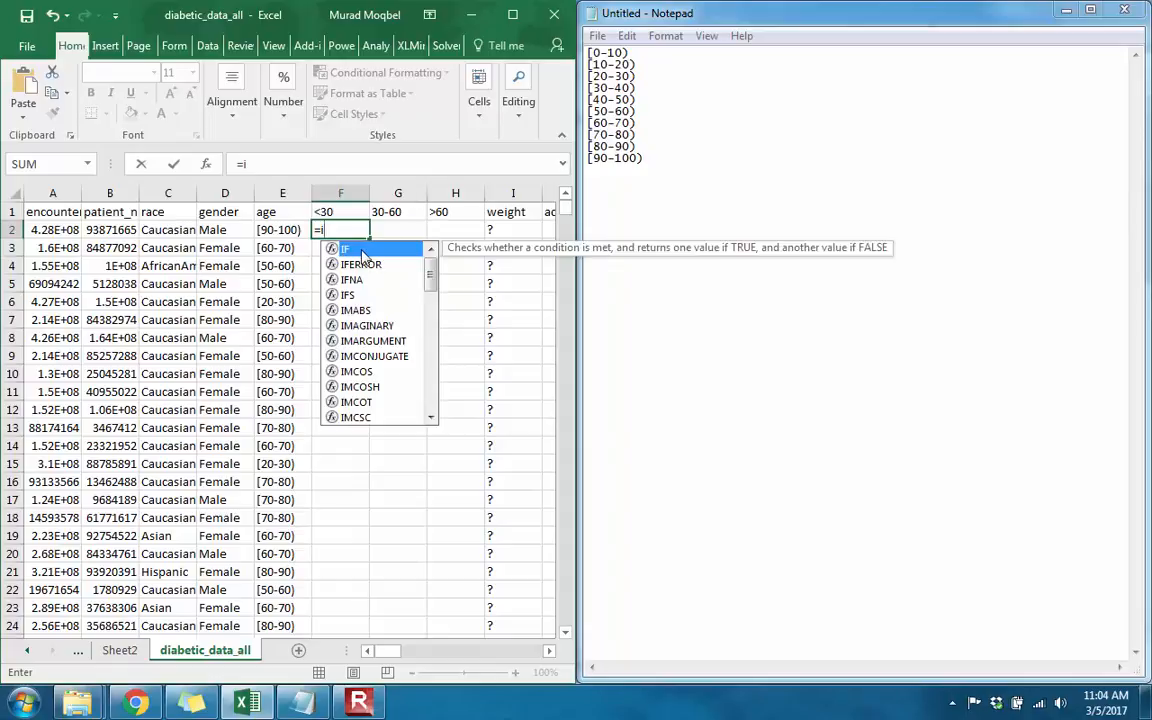
pyautogui.press('Tab')
pyautogui.click(270, 232)
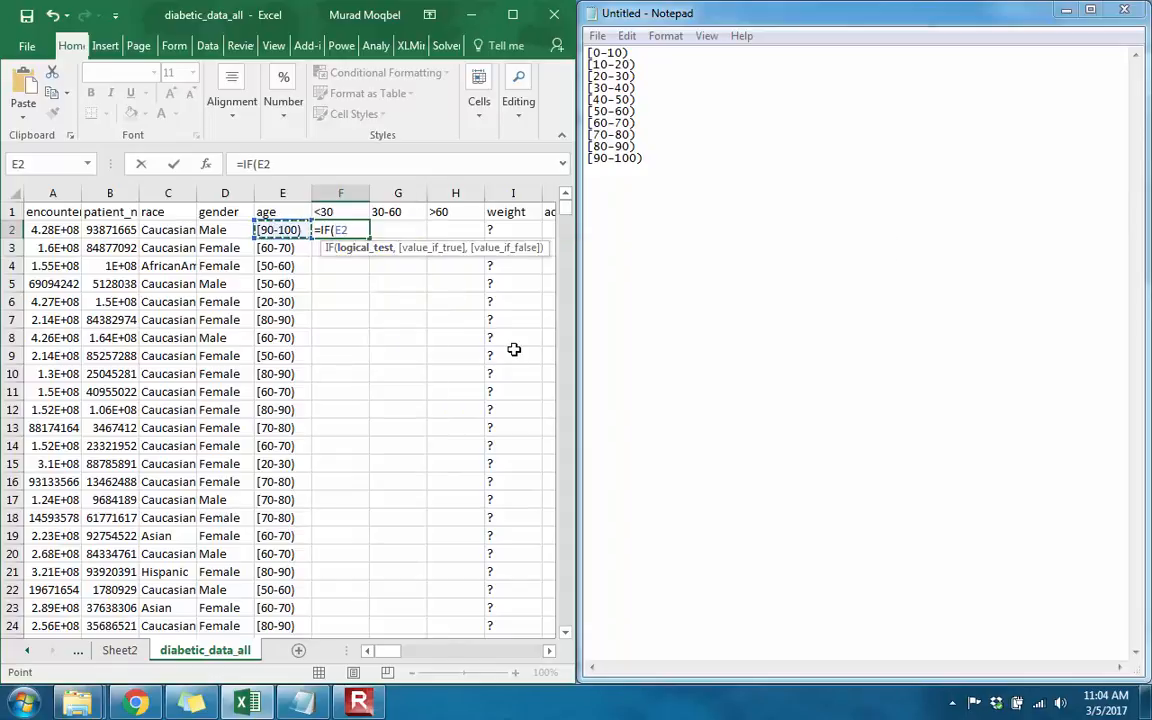
pyautogui.write('=')
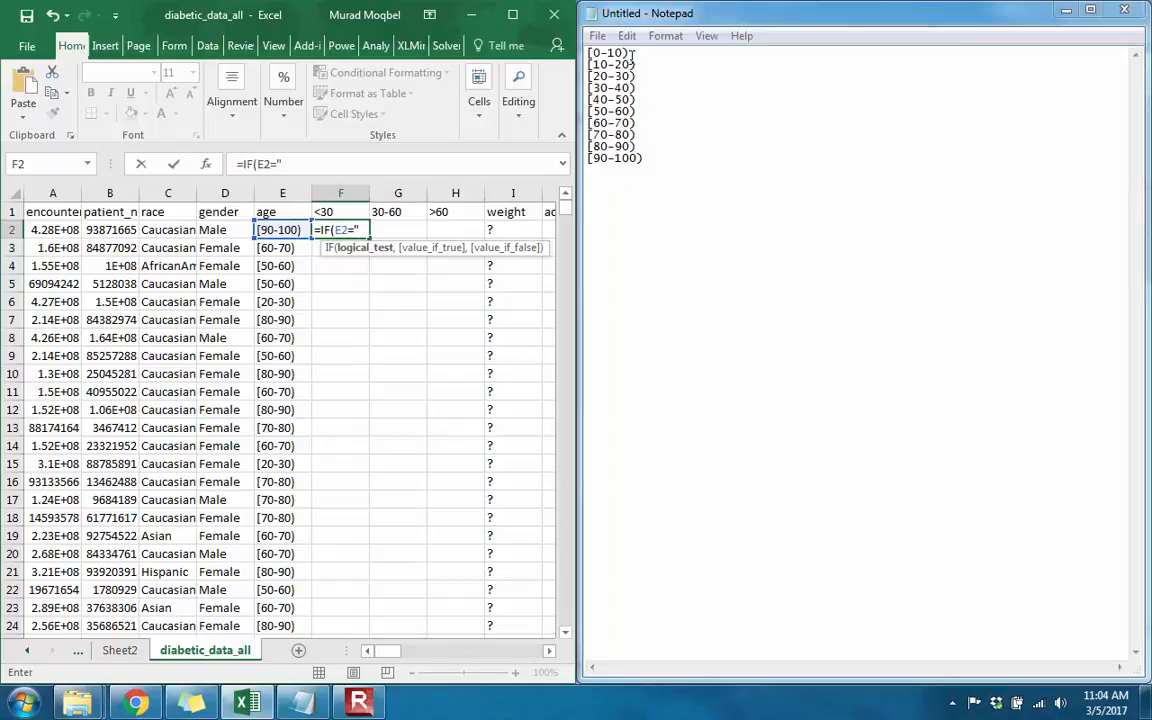
pyautogui.moveTo(630, 52); pyautogui.dragTo(594, 52)
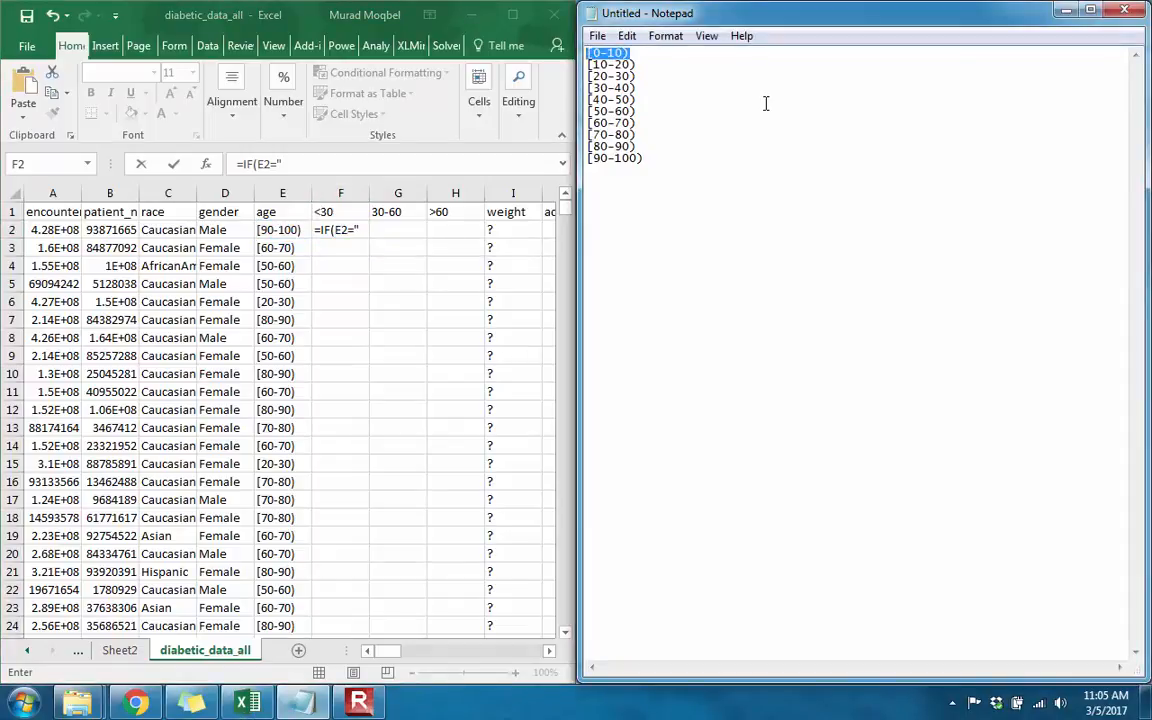
pyautogui.click(388, 235)
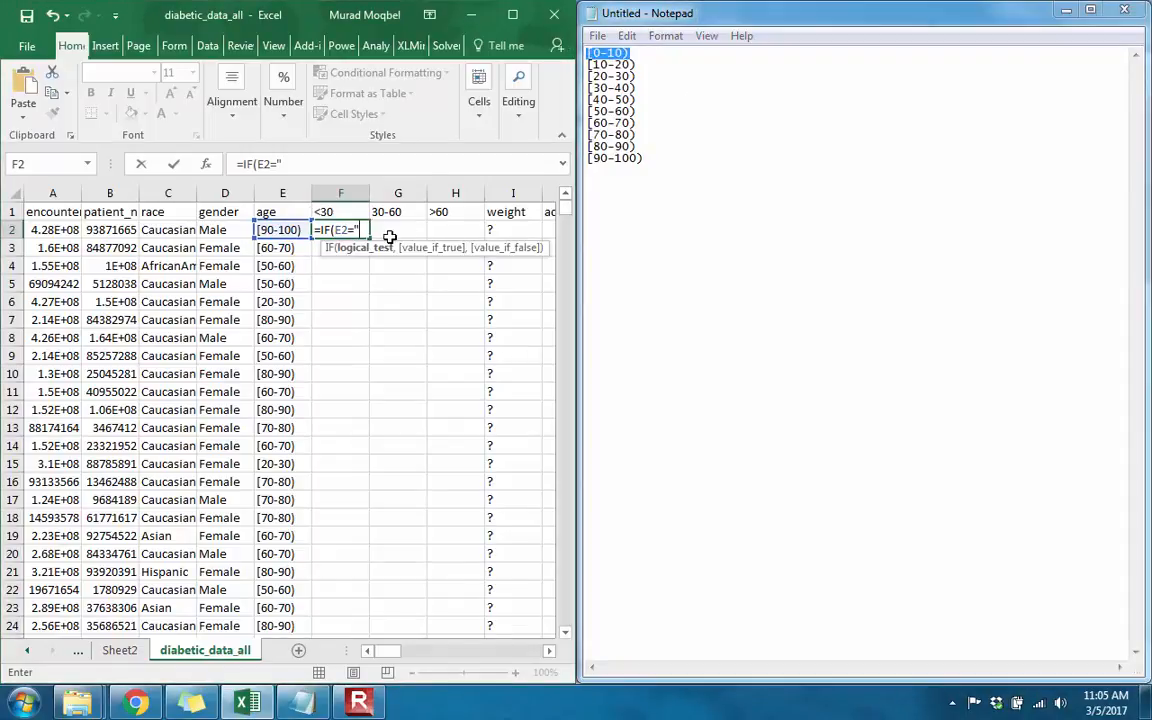
pyautogui.hotkey('ctrl', 'v')
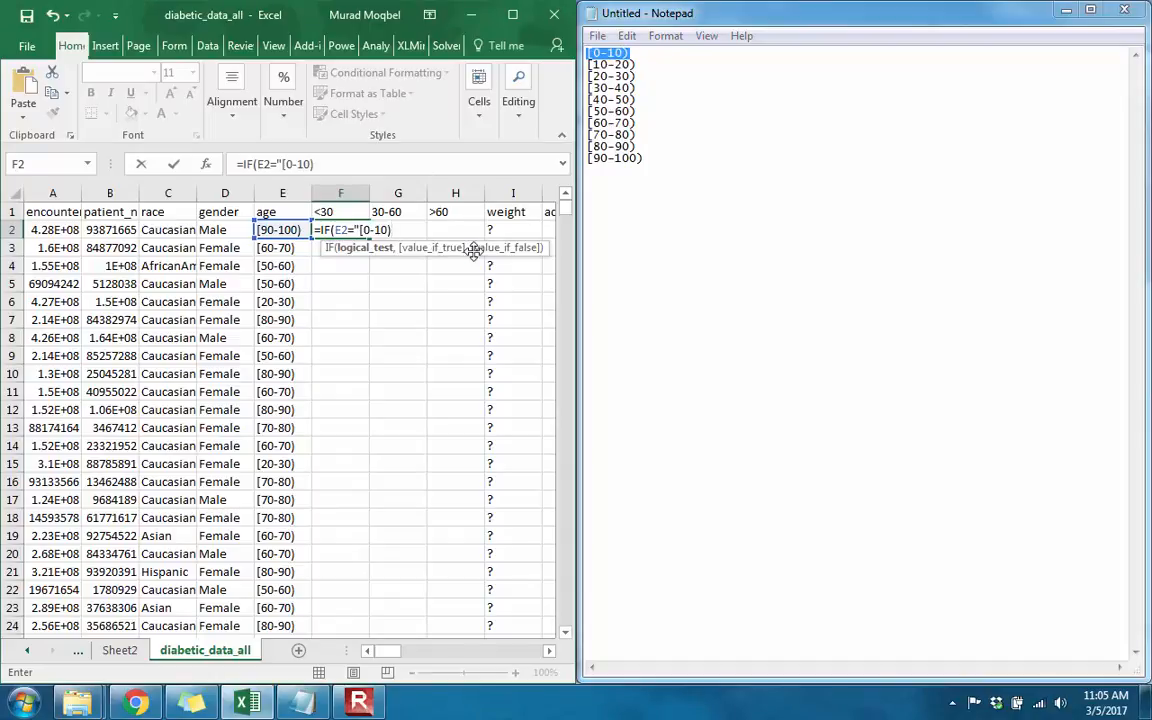
pyautogui.write('",')
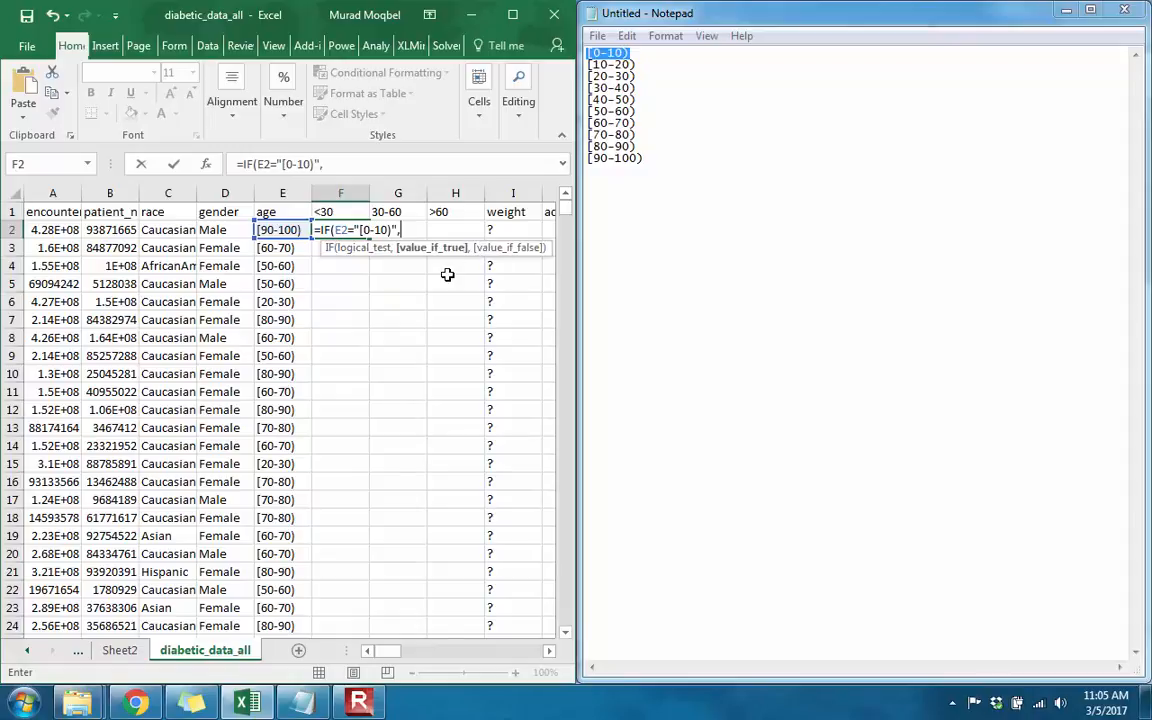
pyautogui.write('1,')
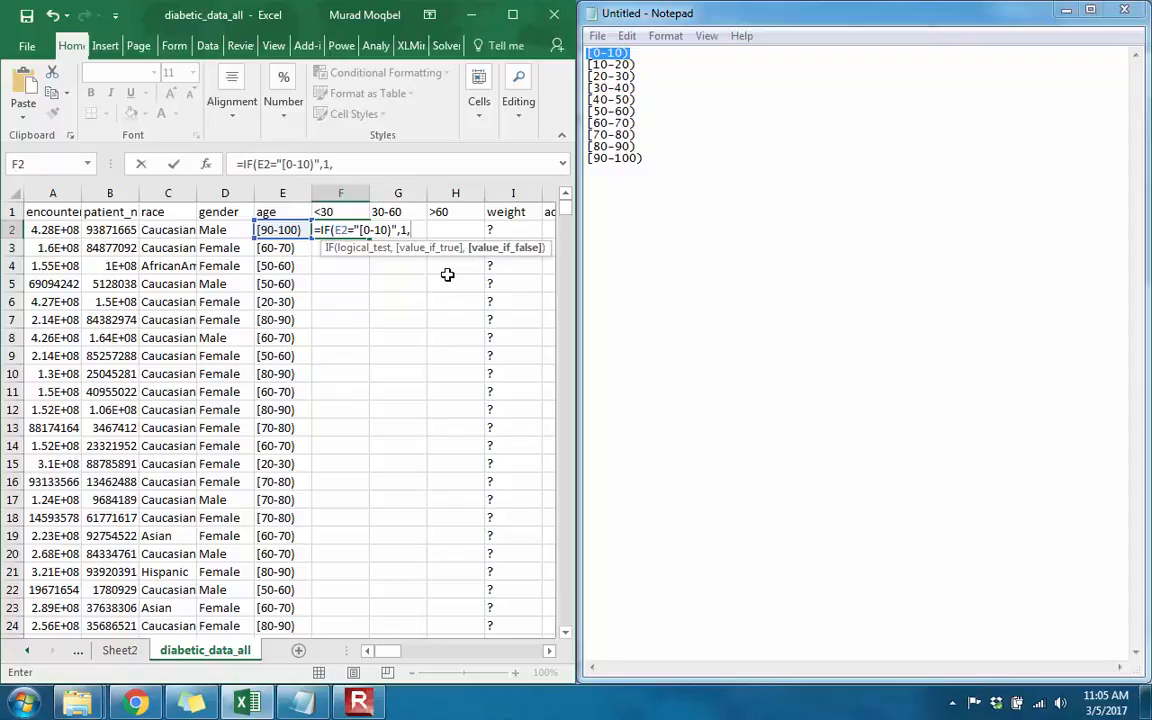
pyautogui.write('if')
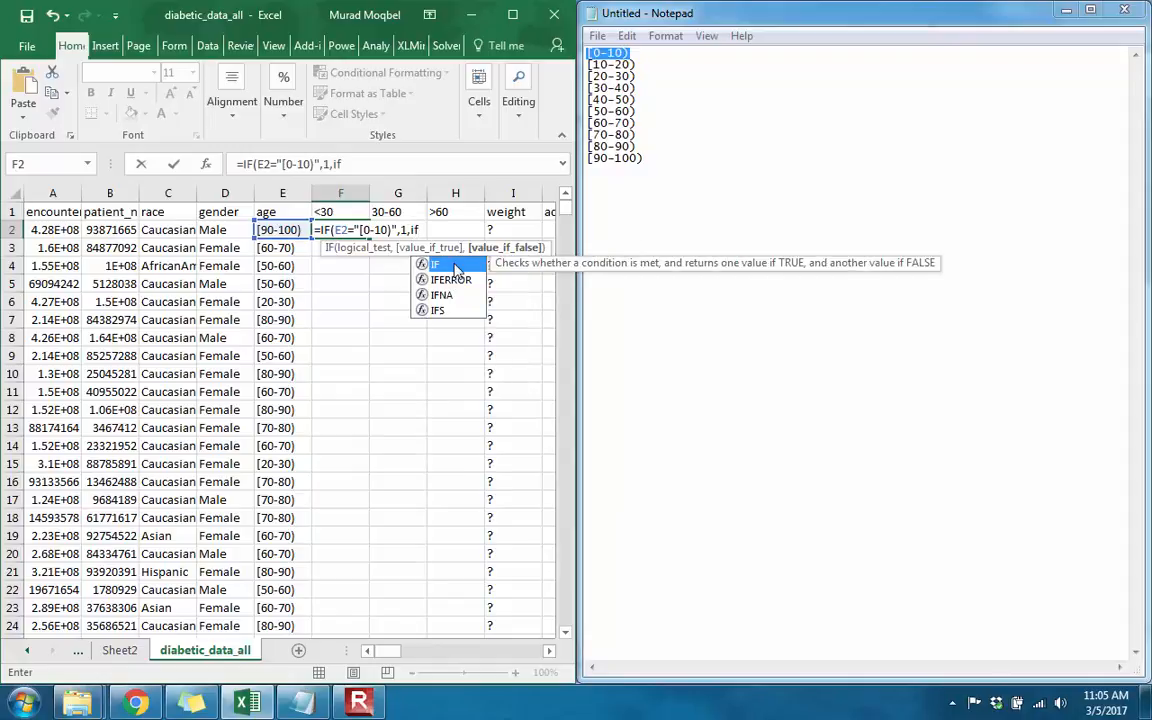
# Step: Nest a second IF in the F2 formula that returns 1 when E2 equals "[10-20)", copying the range text from Notepad
pyautogui.press('Tab')
pyautogui.click(284, 231)
pyautogui.write('=')
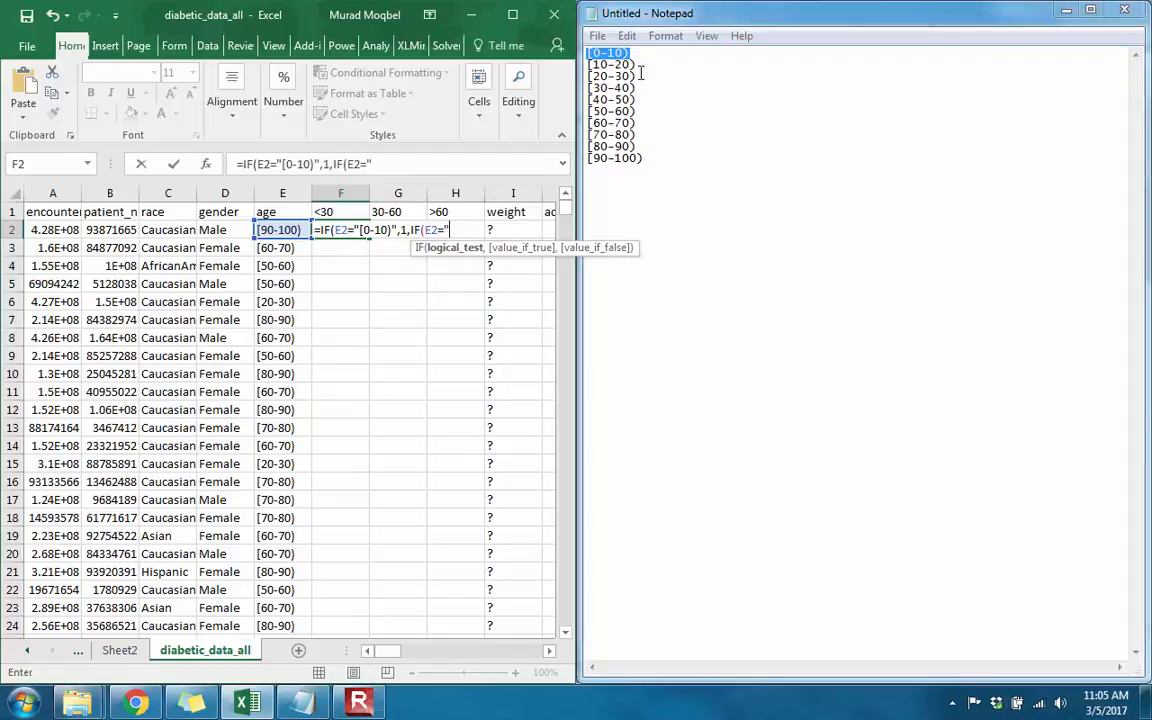
pyautogui.moveTo(637, 65); pyautogui.dragTo(588, 65)
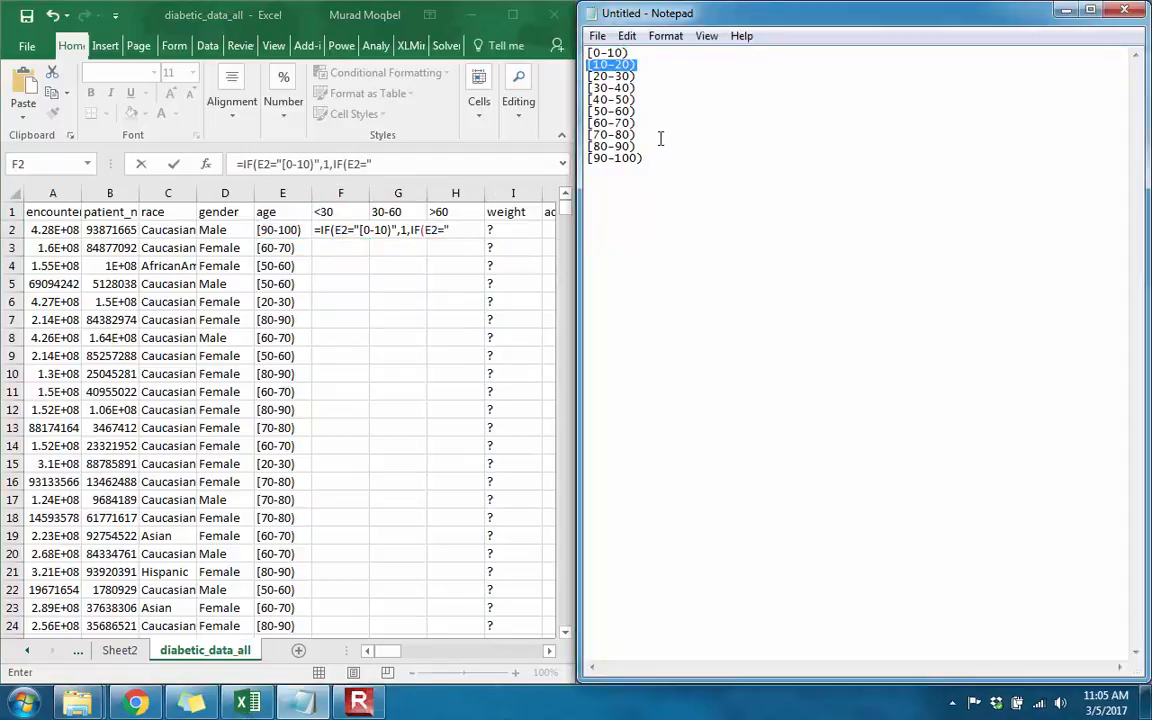
pyautogui.click(471, 234)
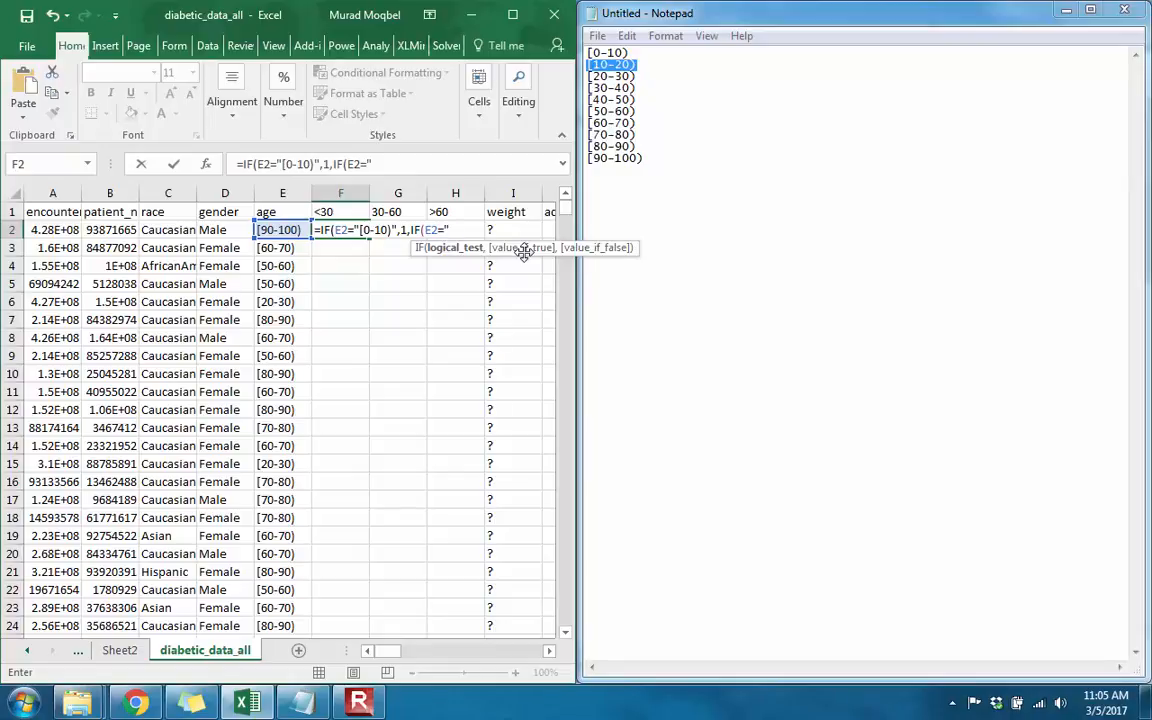
pyautogui.hotkey('ctrl', 'v')
pyautogui.write('",')
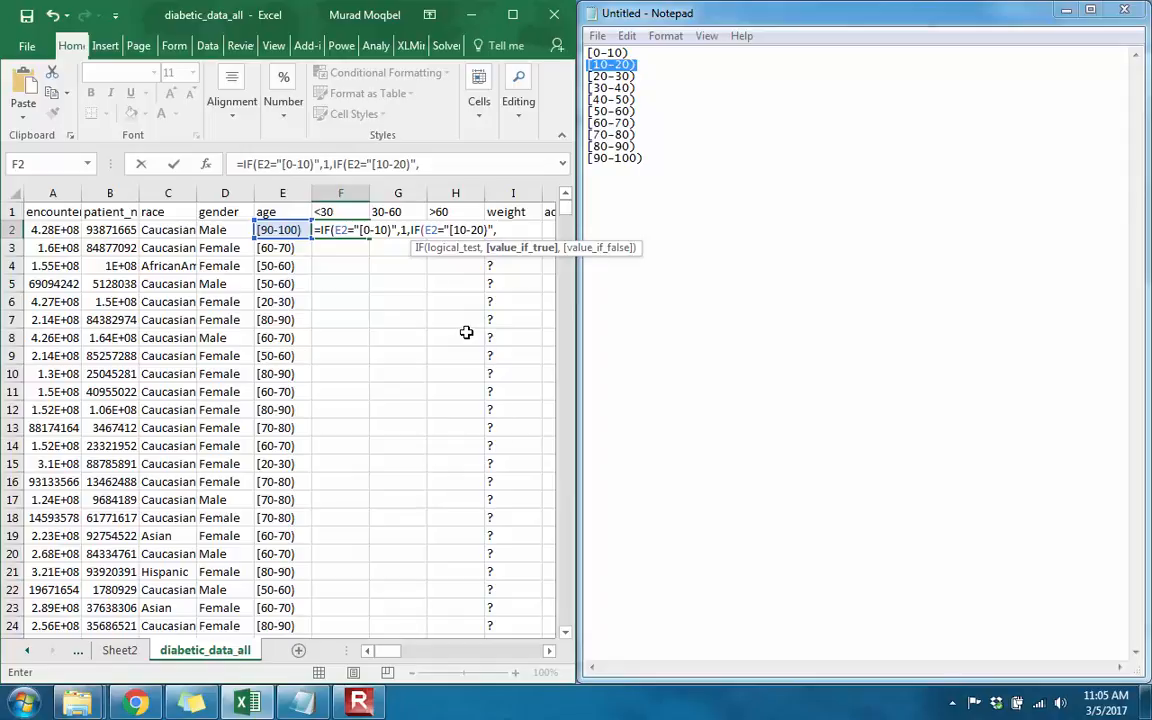
pyautogui.write('1,')
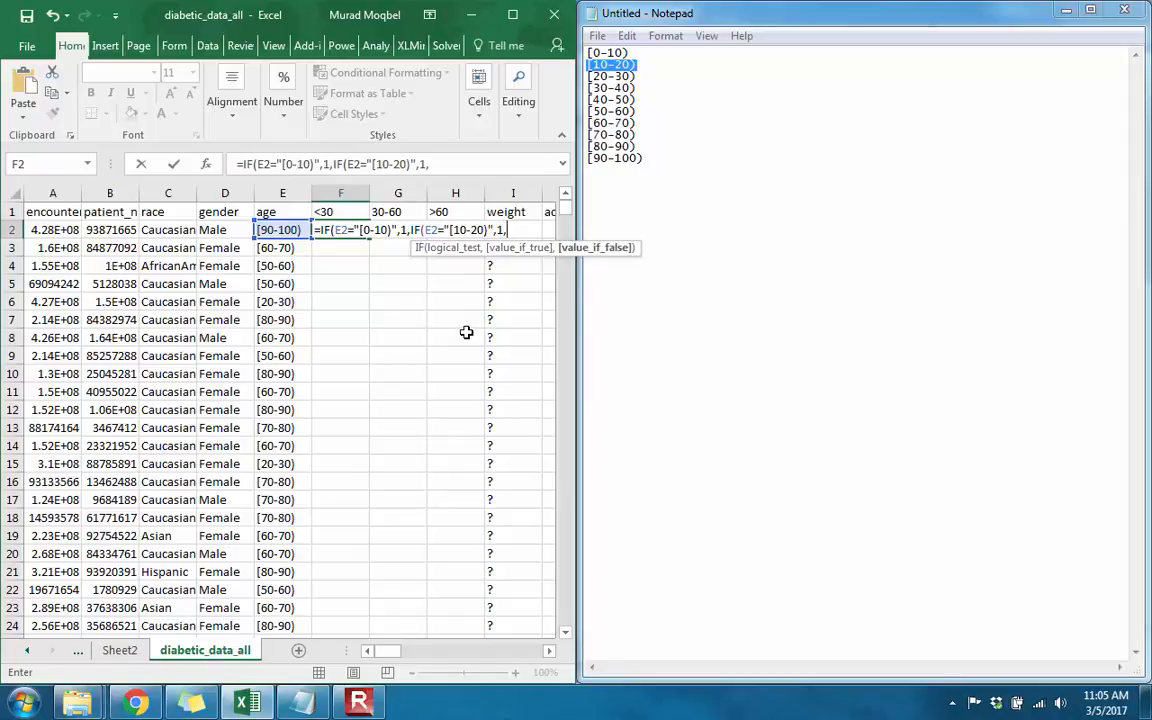
pyautogui.write('IF(')
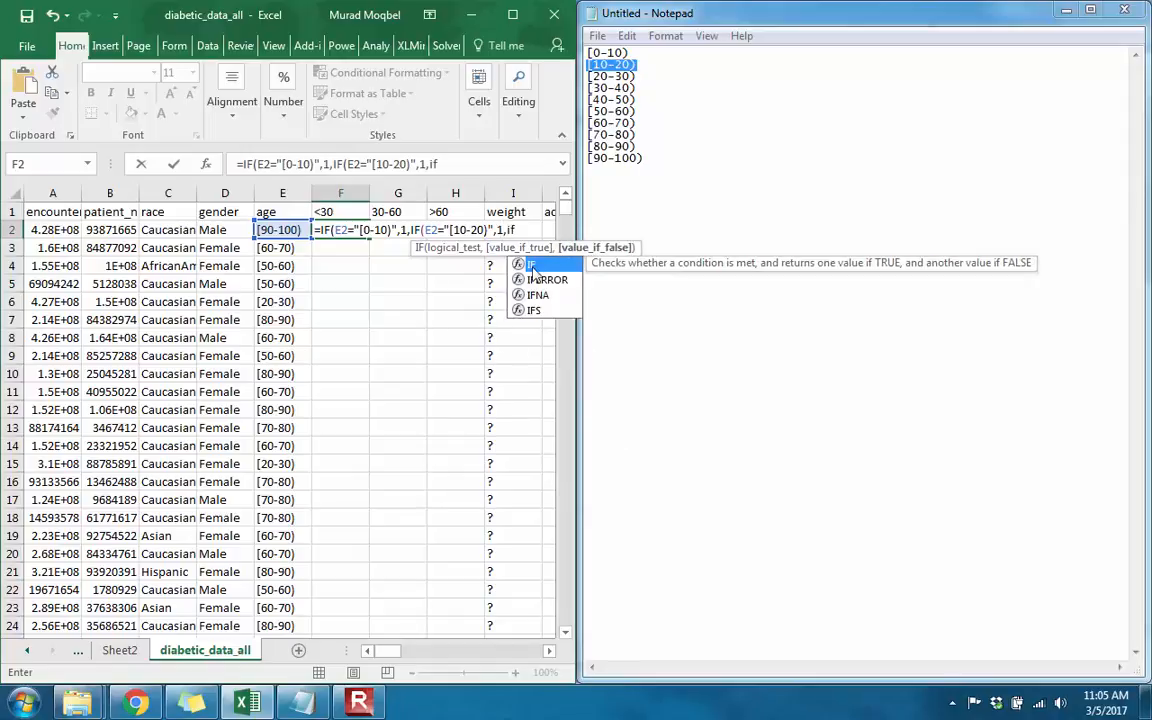
# Step: Nest a third IF in the F2 formula that returns 1 when E2 equals "[20-30)", copying the range text from Notepad
pyautogui.click(274, 229)
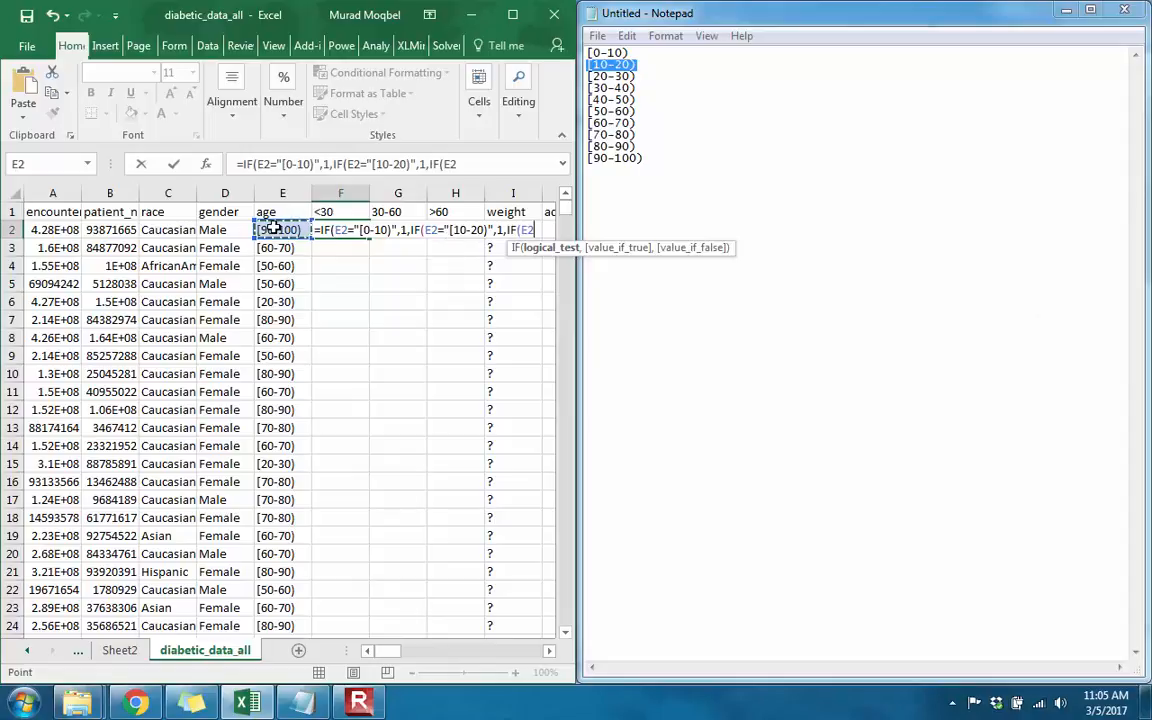
pyautogui.write('=')
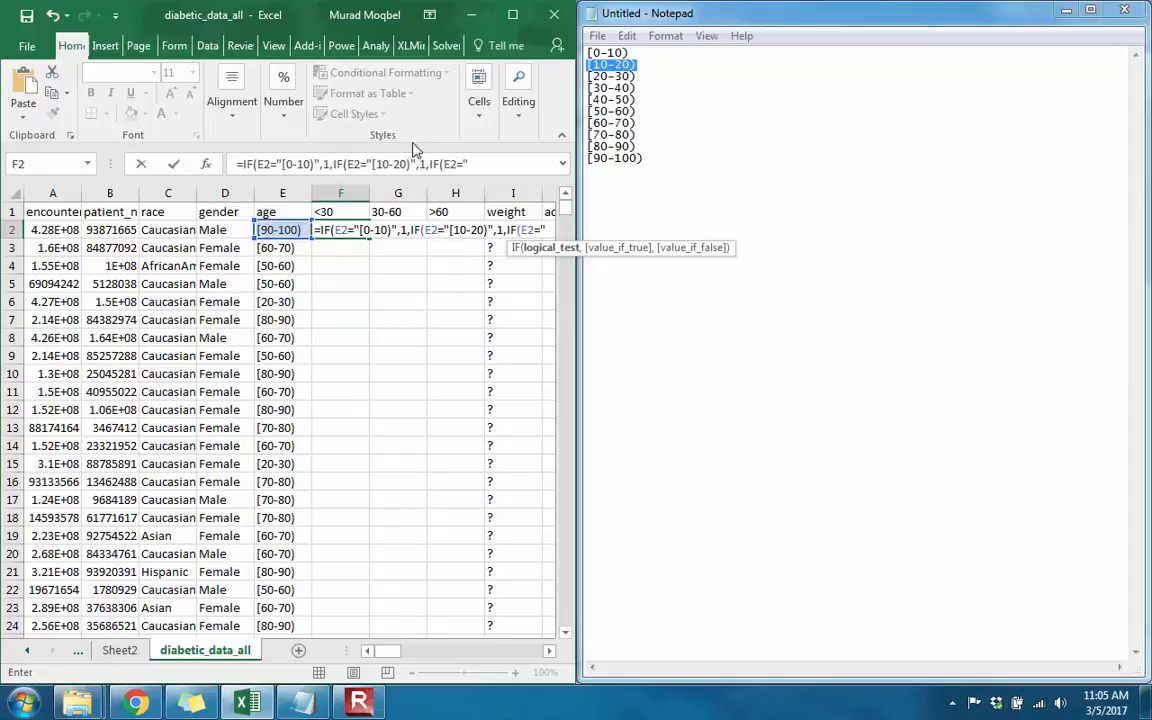
pyautogui.moveTo(636, 77); pyautogui.dragTo(588, 72)
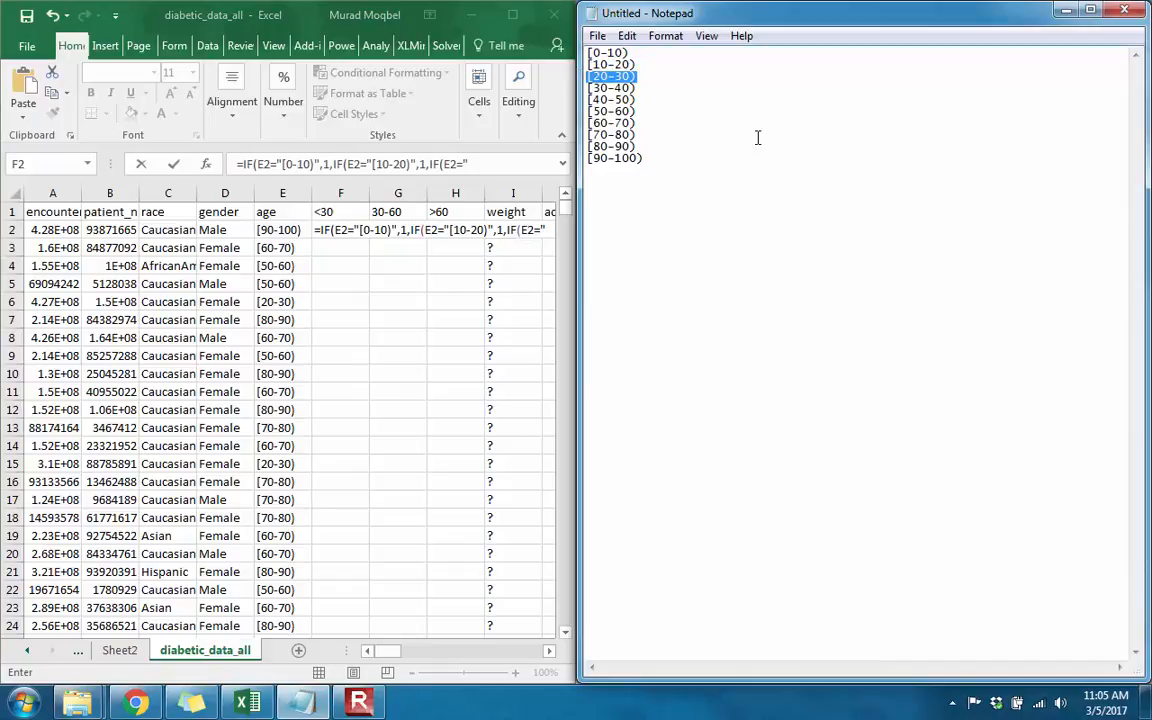
pyautogui.click(550, 229)
pyautogui.hotkey('ctrl', 'v')
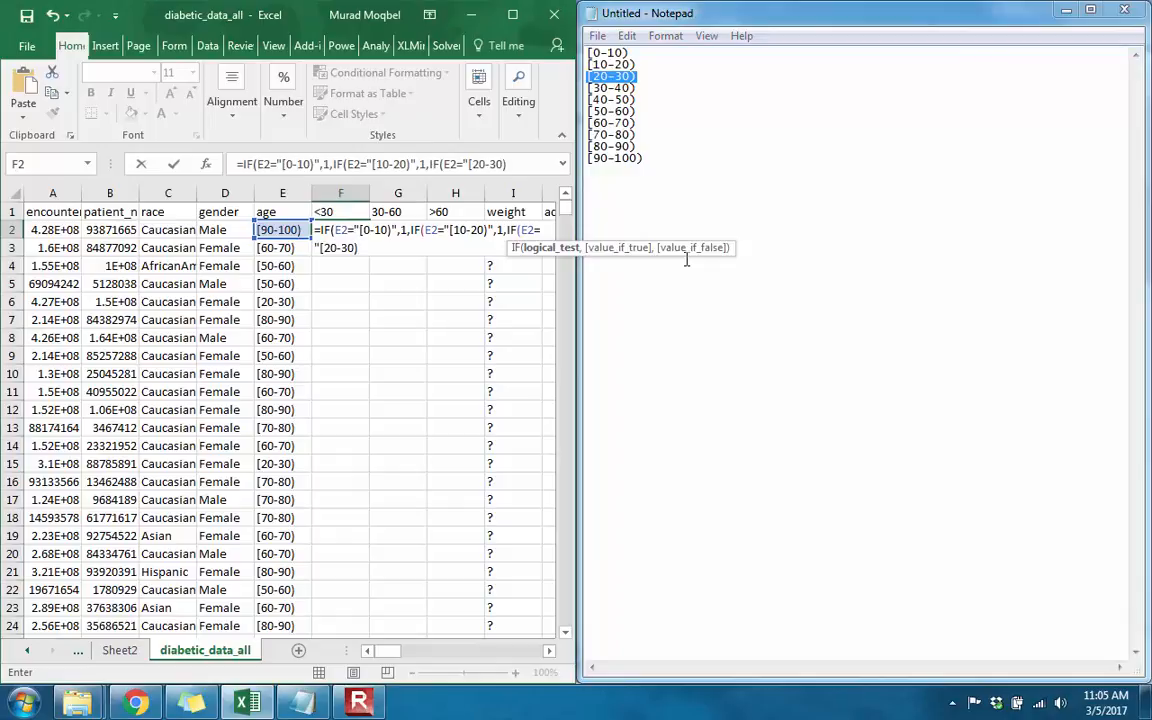
pyautogui.write('"')
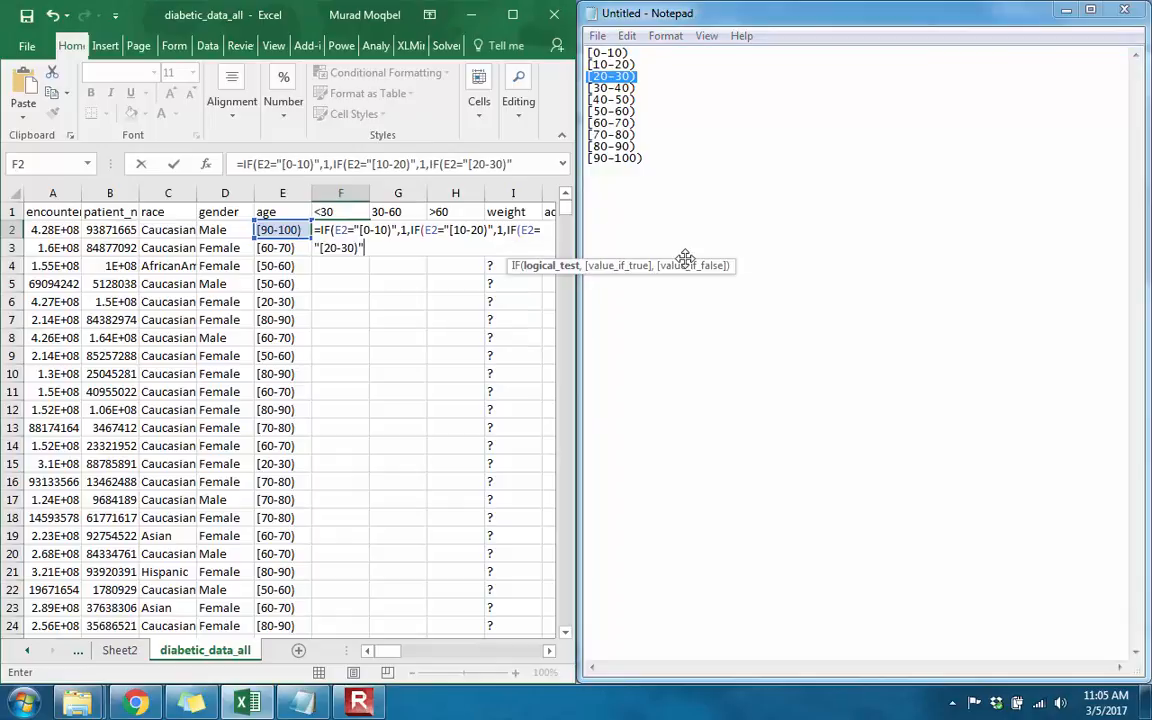
pyautogui.write(',')
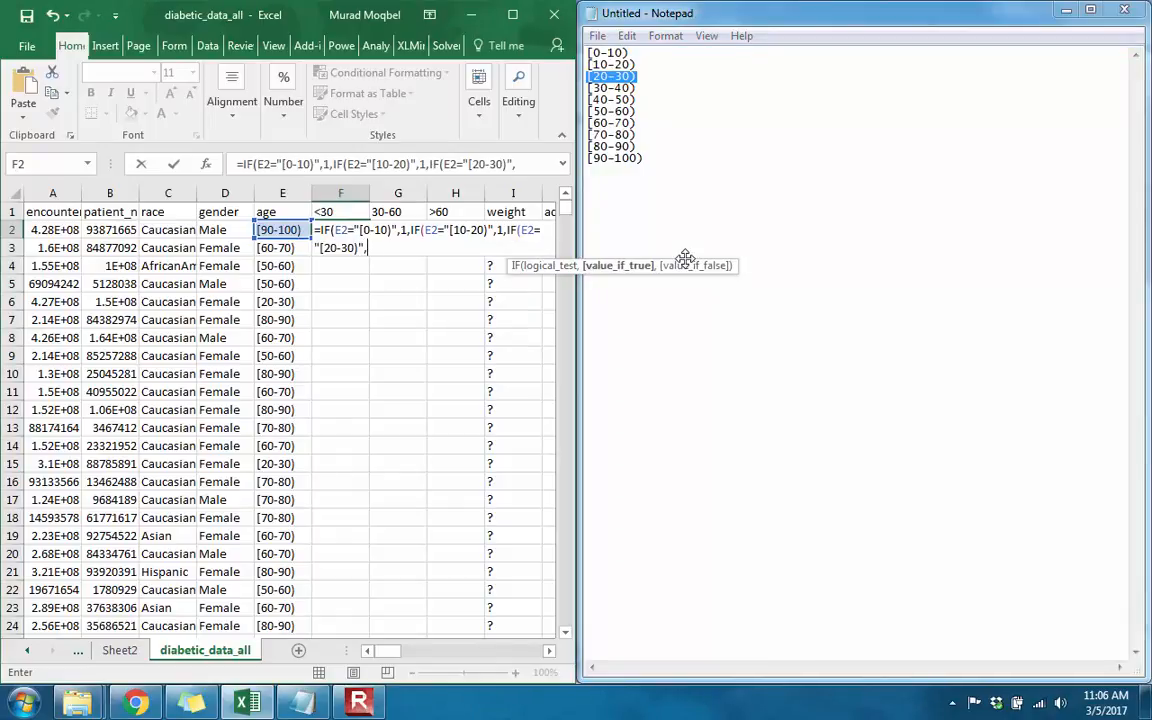
pyautogui.write('1,')
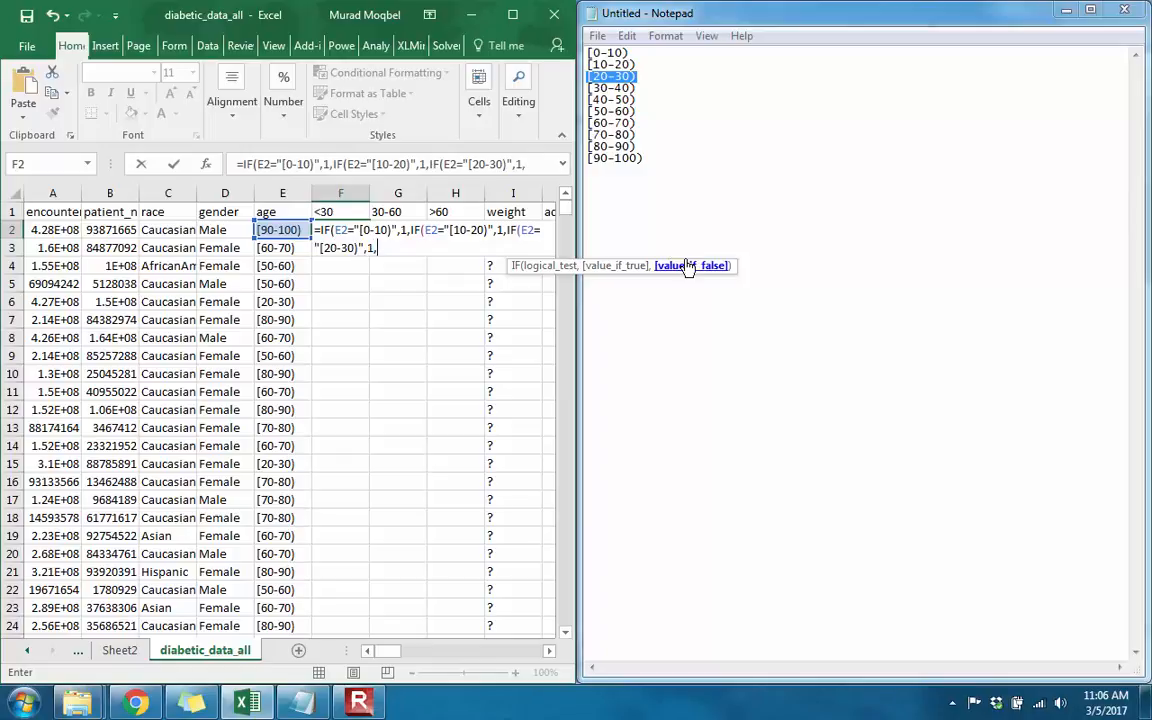
pyautogui.write('0)')
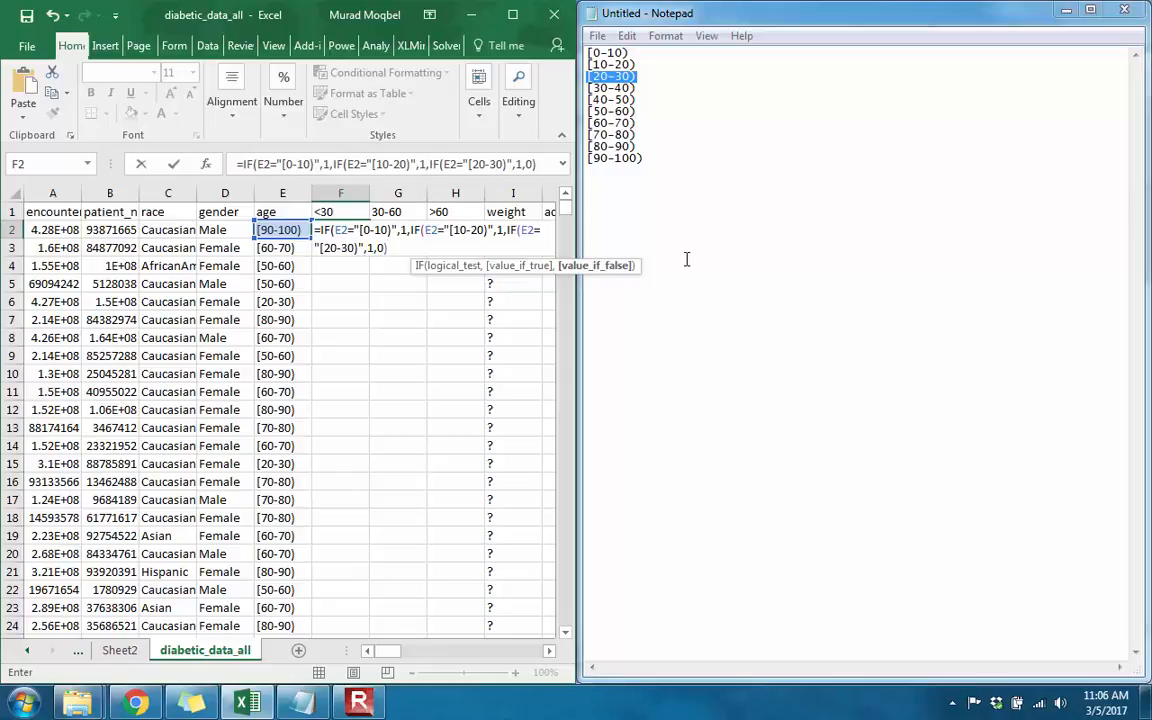
pyautogui.write('))')
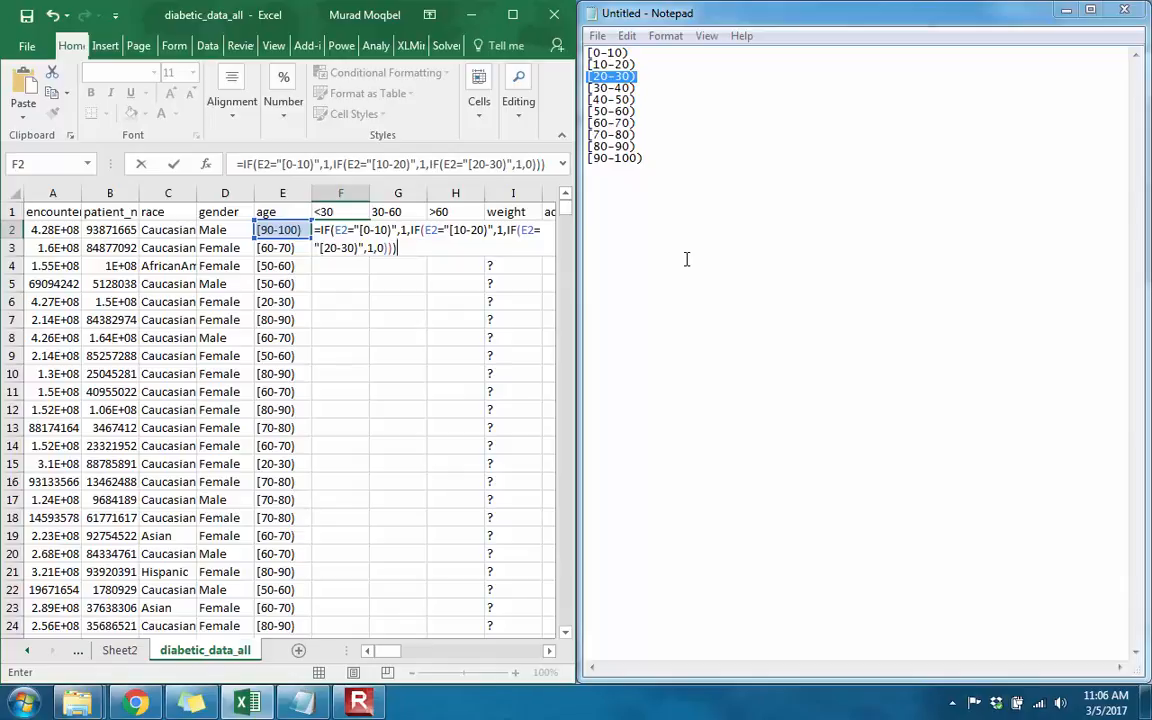
# Step: Finish the F2 formula with 0 as the final false value and fill it down the whole <30 column
pyautogui.press('Return')
pyautogui.click(358, 231)
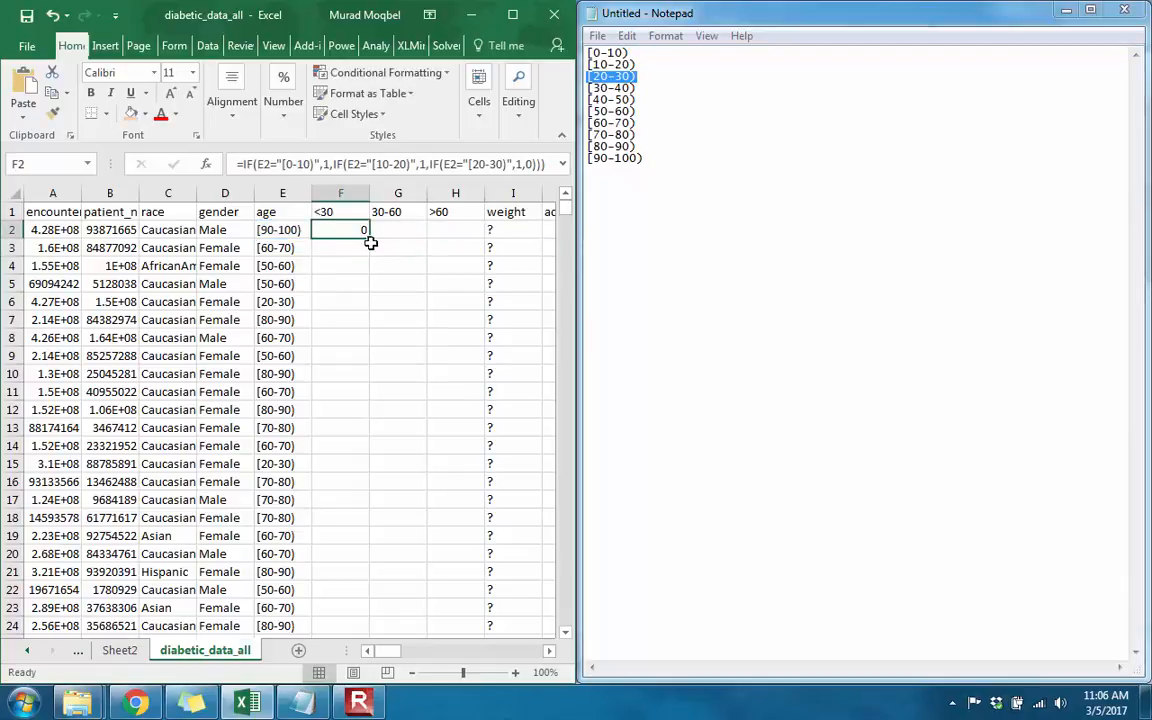
pyautogui.doubleClick(369, 238)
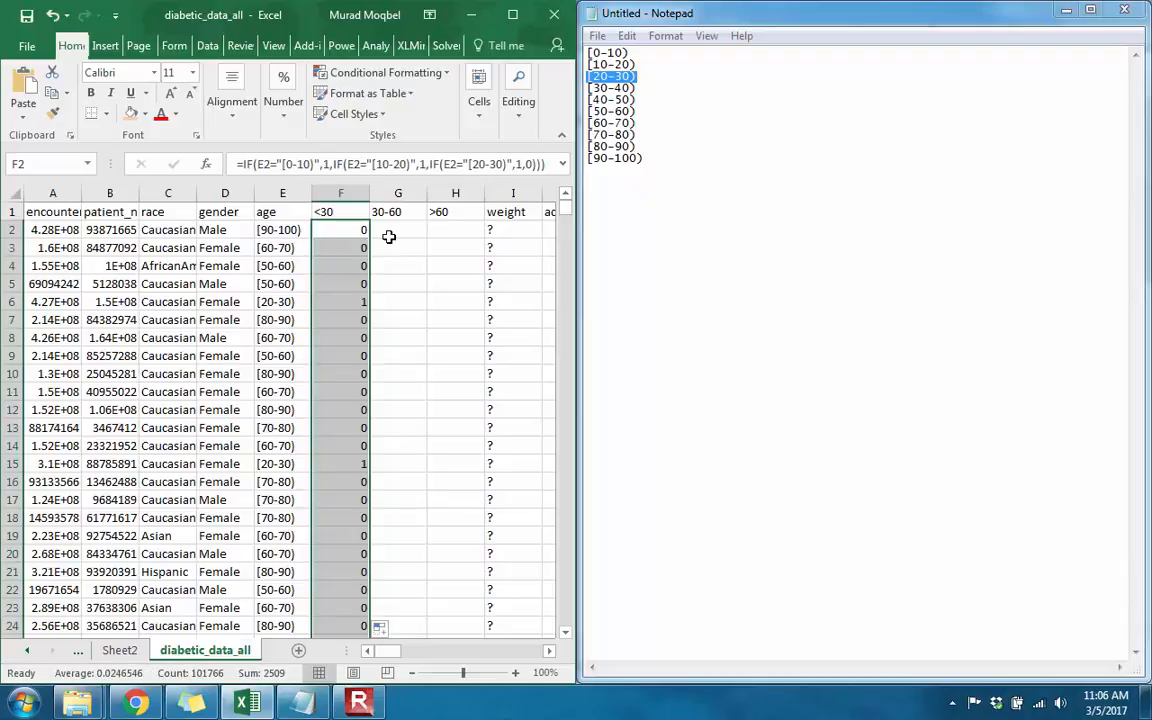
# Step: Check the <30 column's flags against the age ranges in column E, including the [20-30) and [10-20) rows
pyautogui.click(283, 464)
pyautogui.click(287, 302)
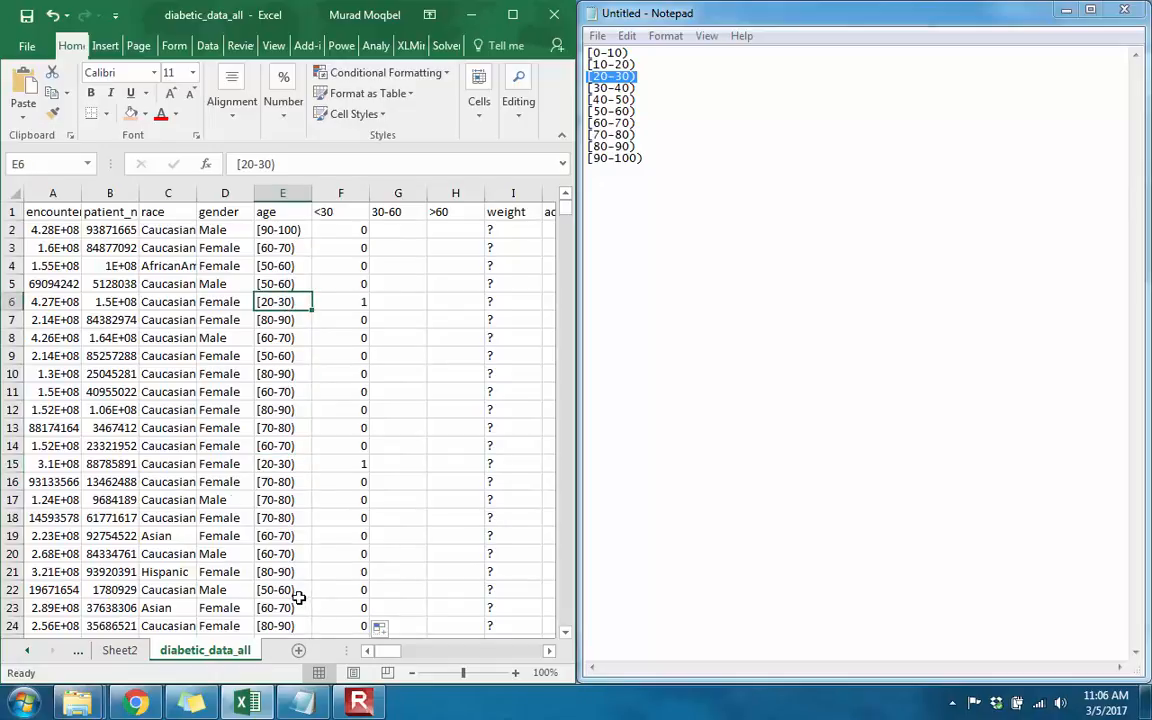
pyautogui.scroll(-4, 298, 598)
pyautogui.scroll(-12, 296, 601)
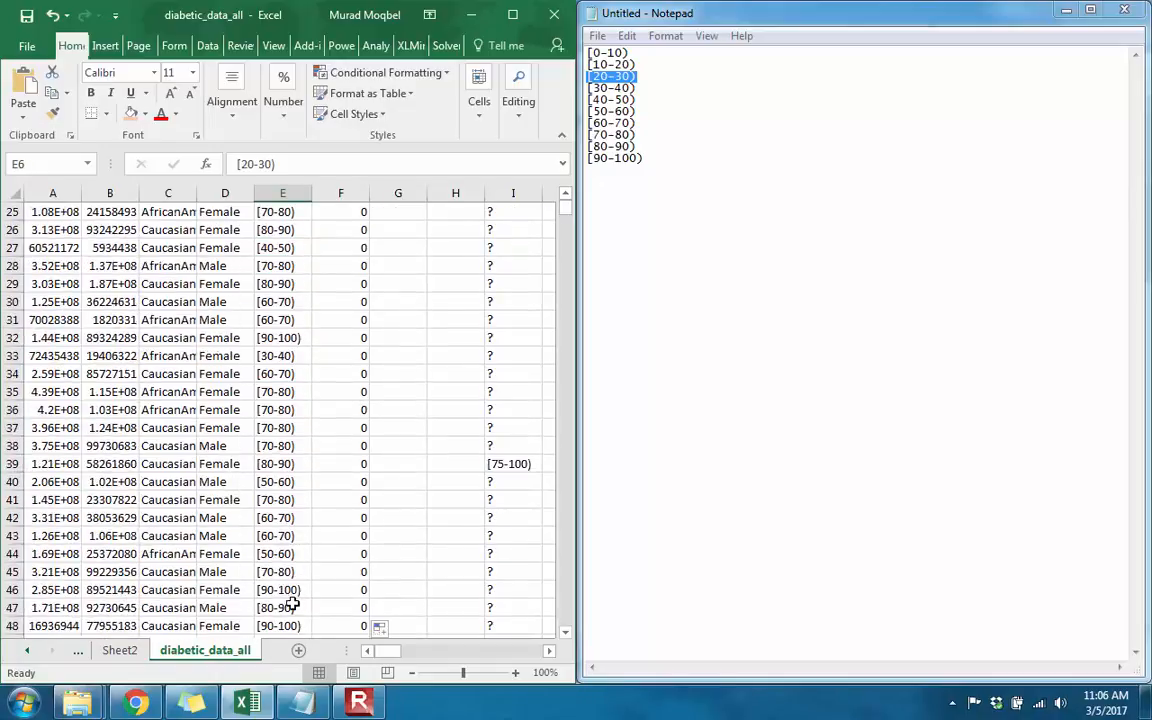
pyautogui.scroll(-8, 292, 605)
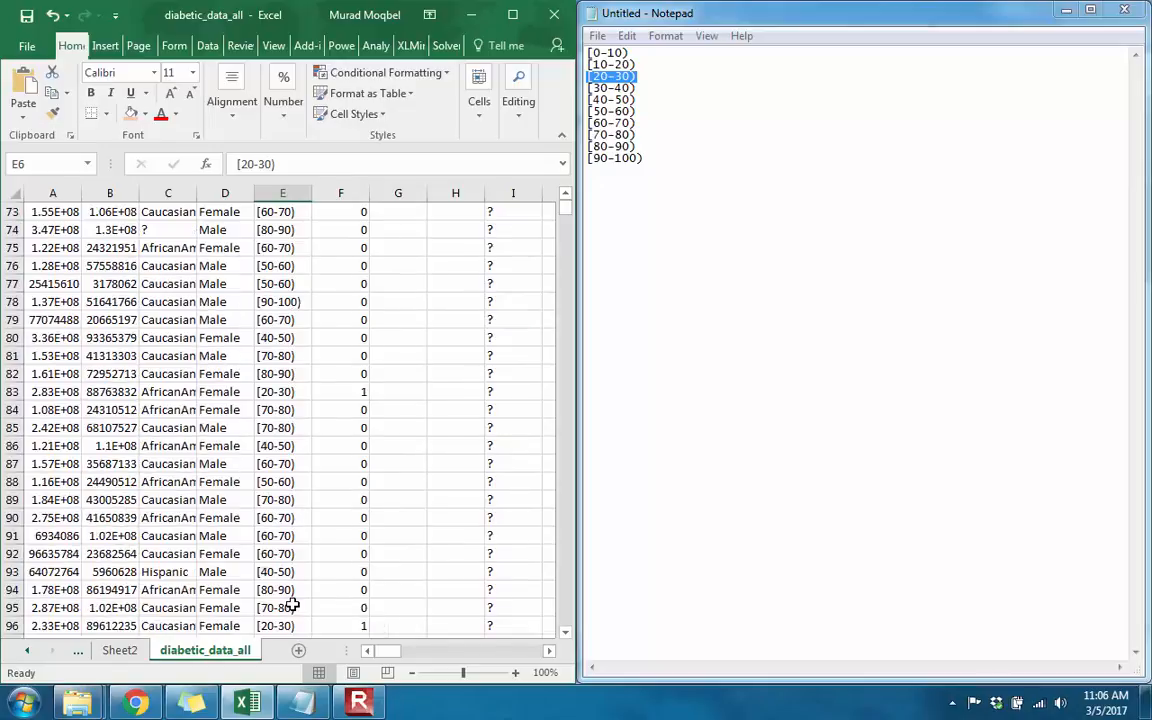
pyautogui.click(295, 392)
pyautogui.scroll(-2, 337, 486)
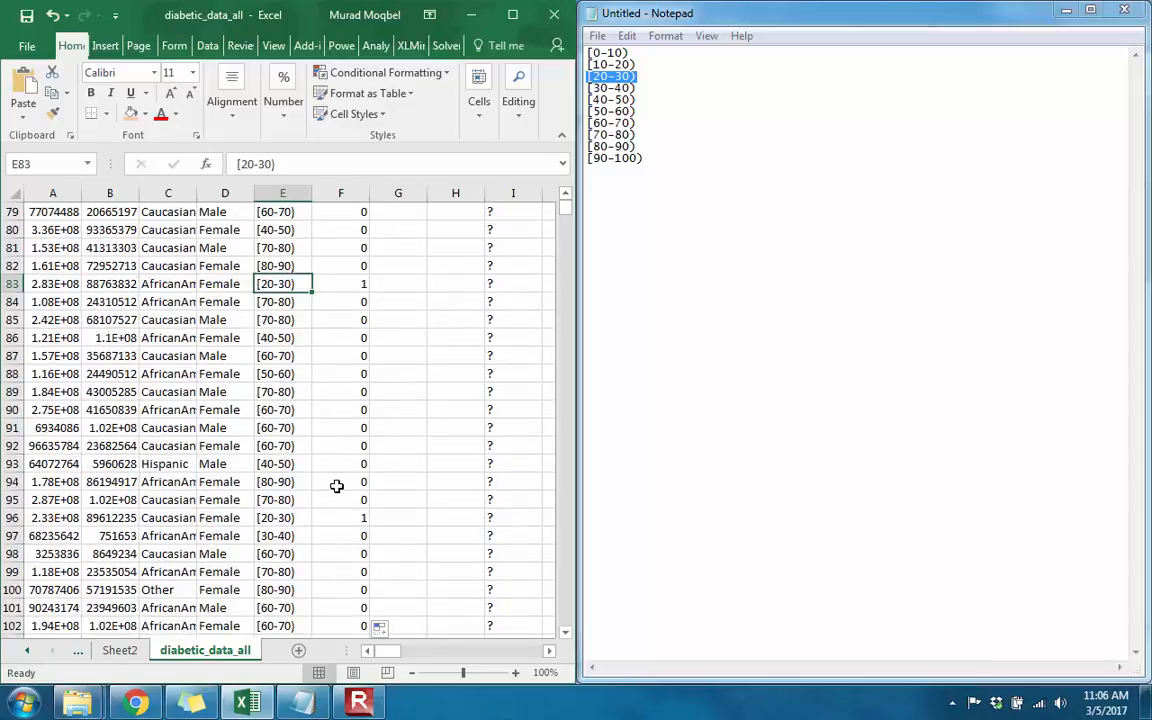
pyautogui.scroll(-2, 337, 486)
pyautogui.scroll(-4, 336, 489)
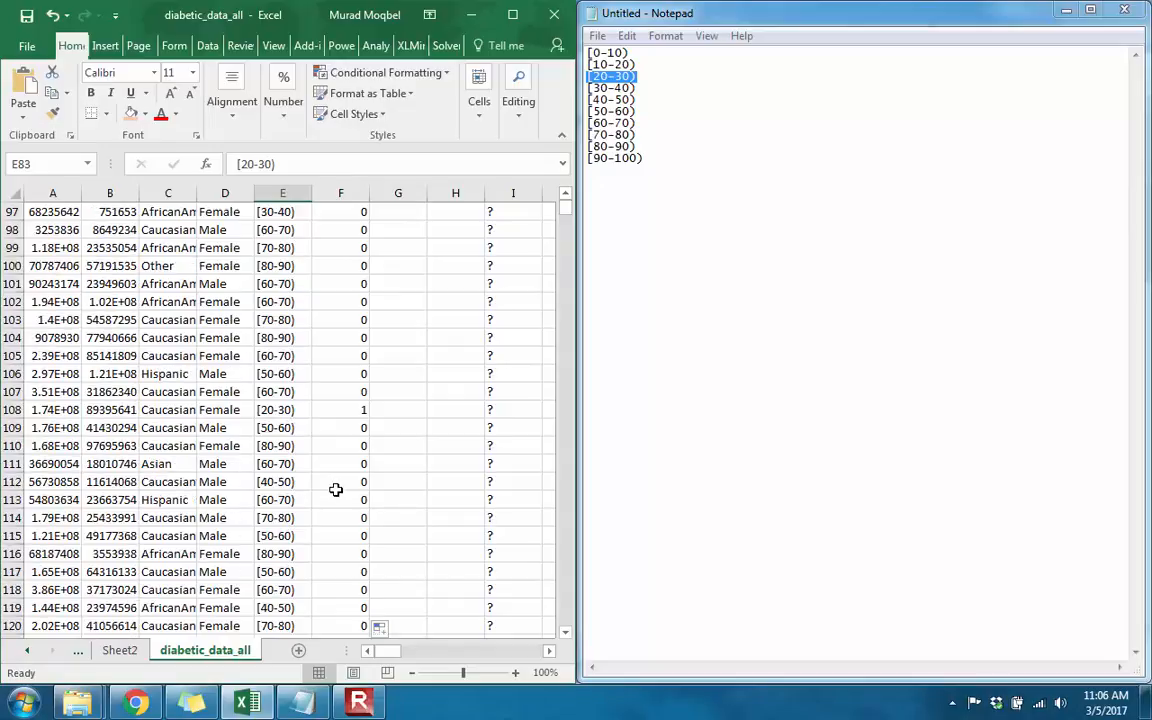
pyautogui.scroll(-7, 336, 489)
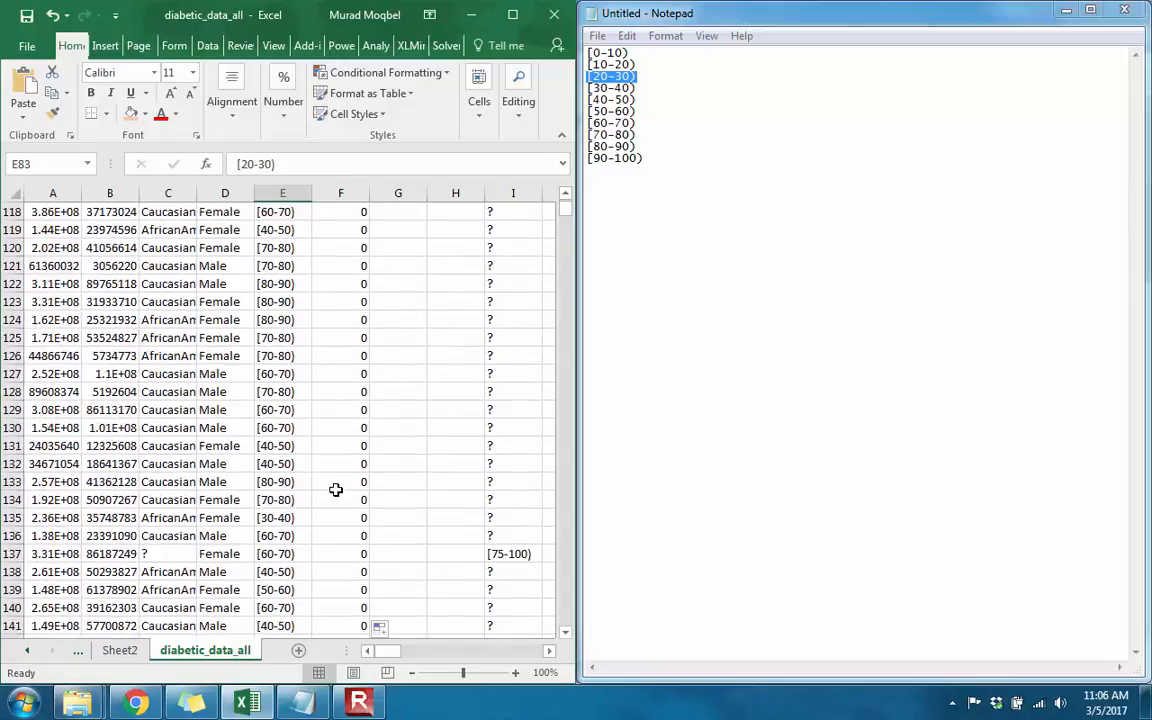
pyautogui.scroll(-1, 336, 489)
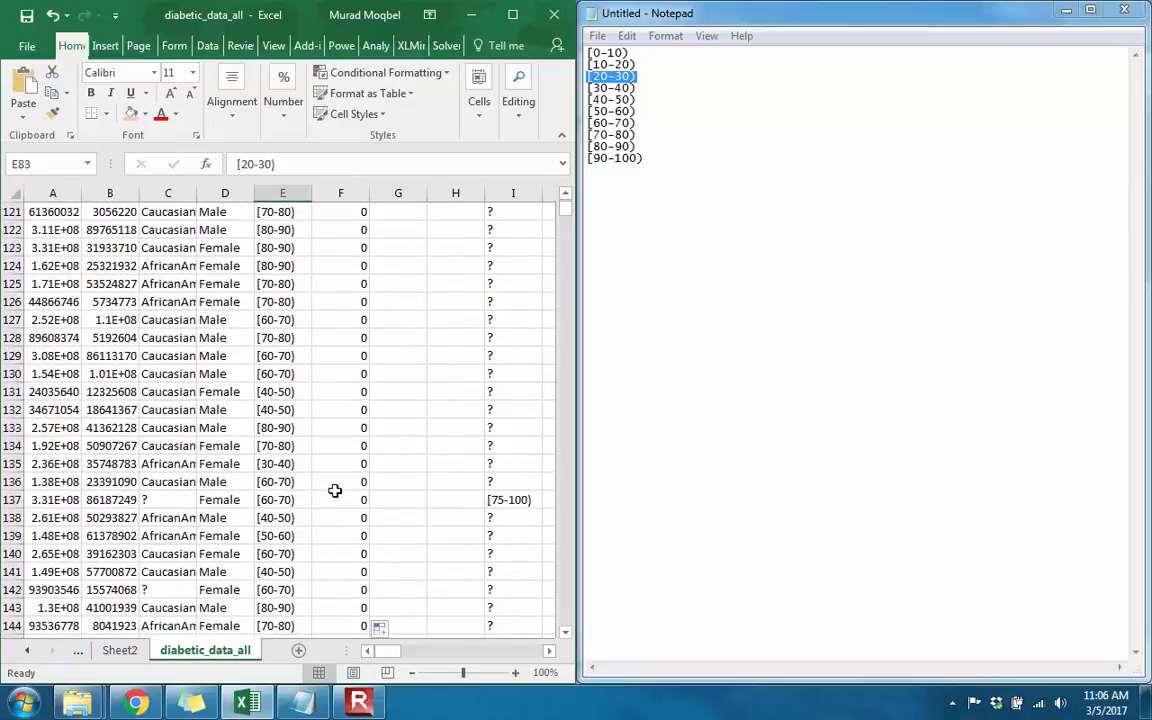
pyautogui.scroll(-9, 335, 490)
pyautogui.scroll(-13, 335, 490)
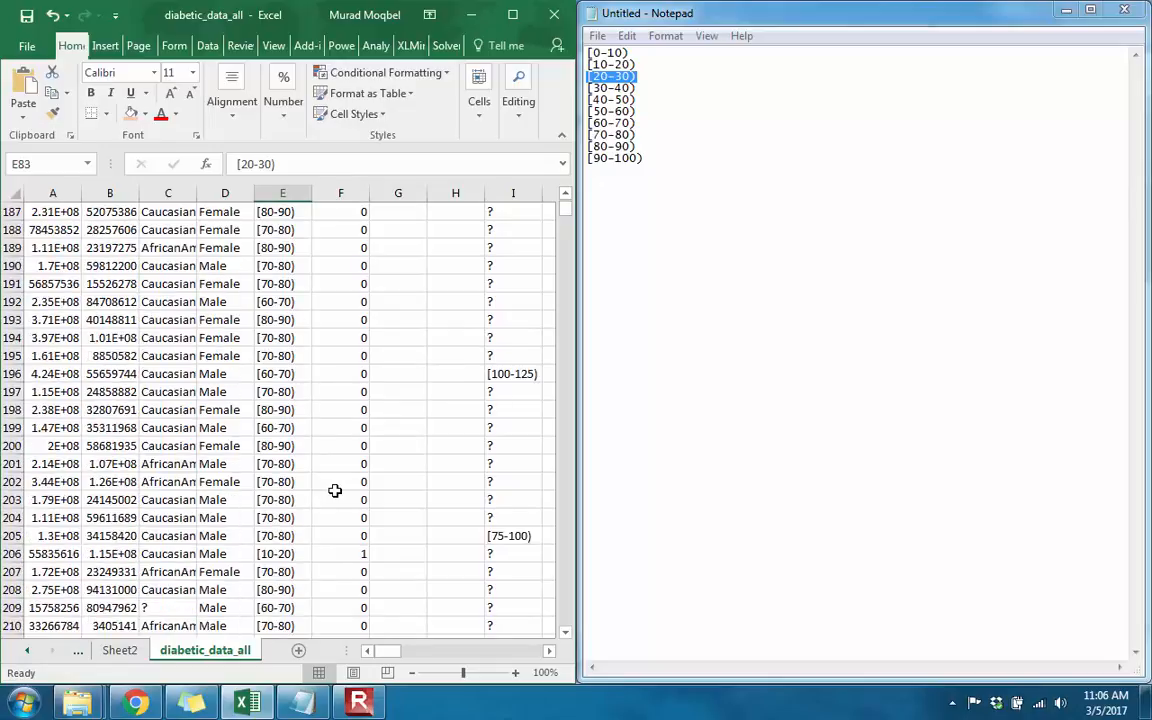
pyautogui.click(300, 551)
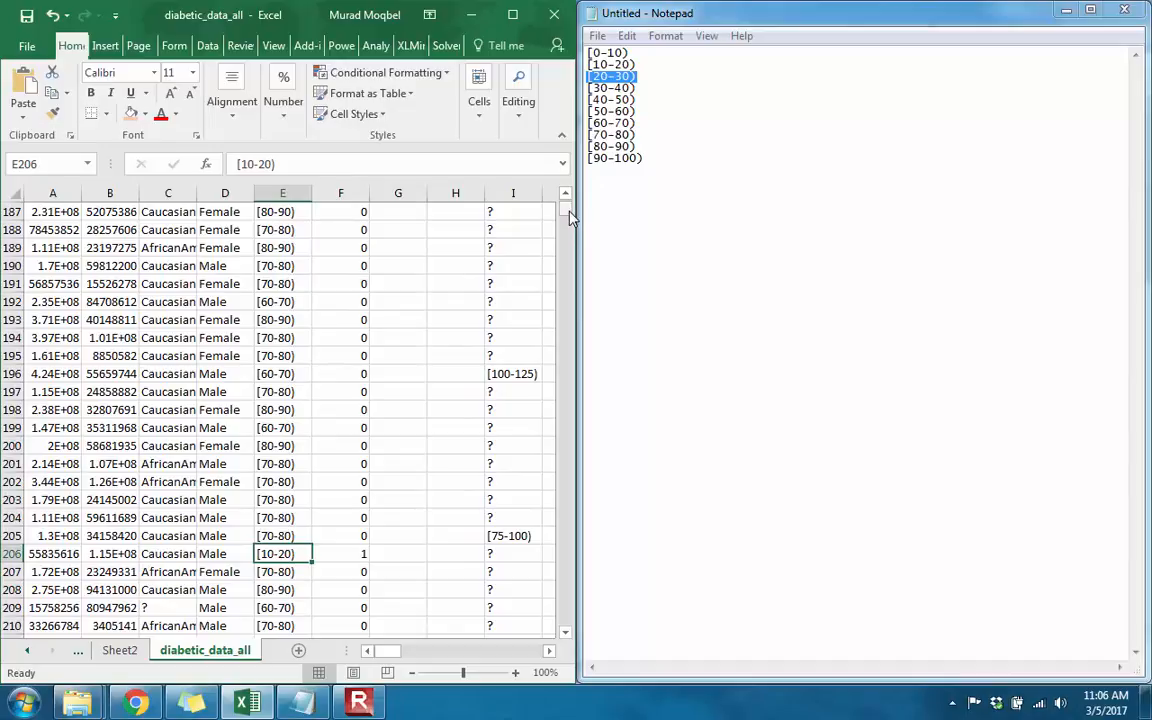
# Step: Start an IF formula in G2 that returns 1 when E2 equals "[30-40)", copying the range text from the Notepad list
pyautogui.moveTo(565, 209); pyautogui.dragTo(566, 201)
pyautogui.click(389, 230)
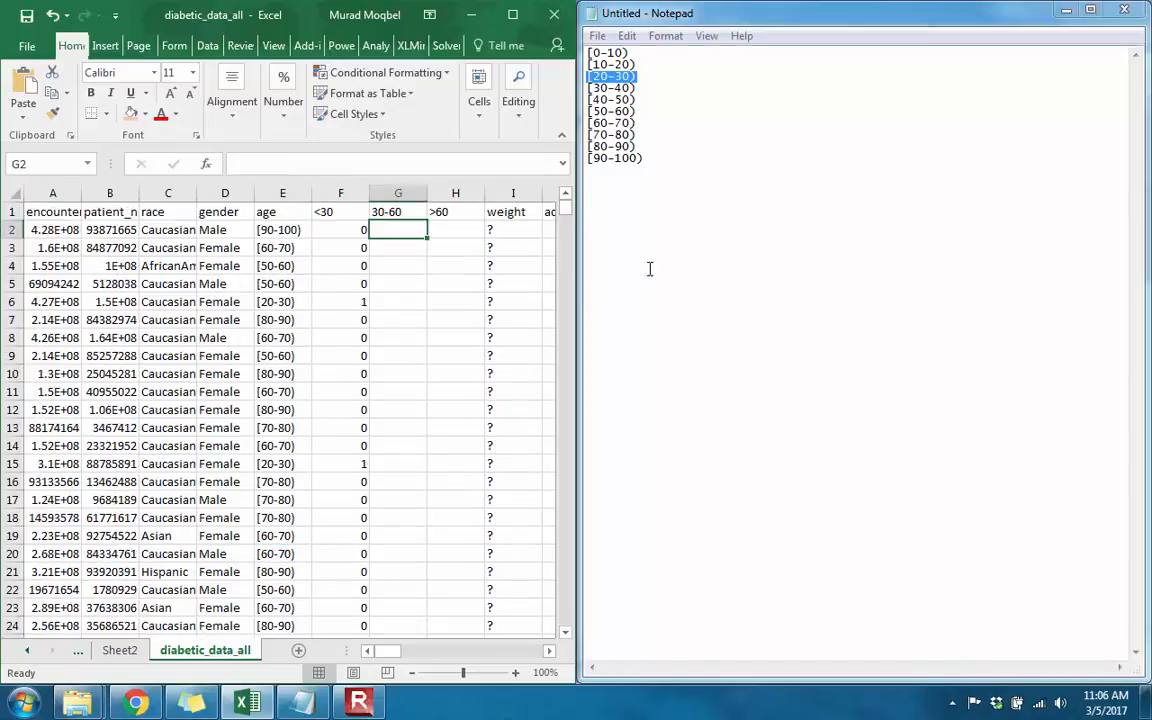
pyautogui.write('=')
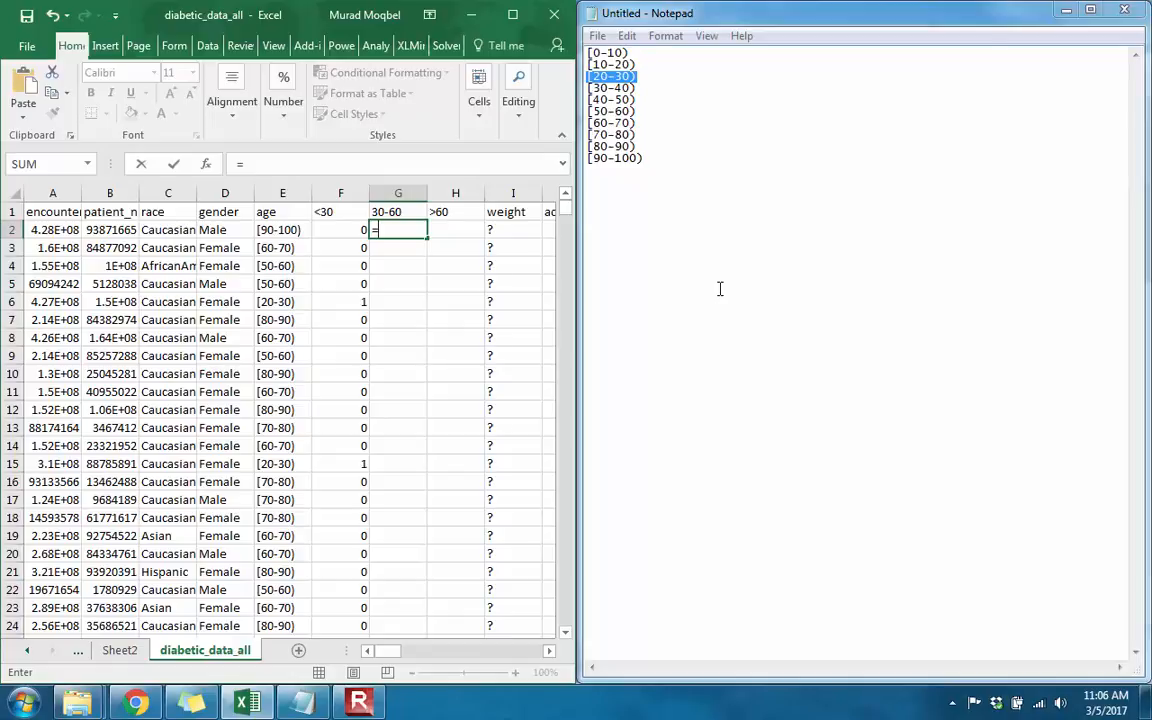
pyautogui.write('if')
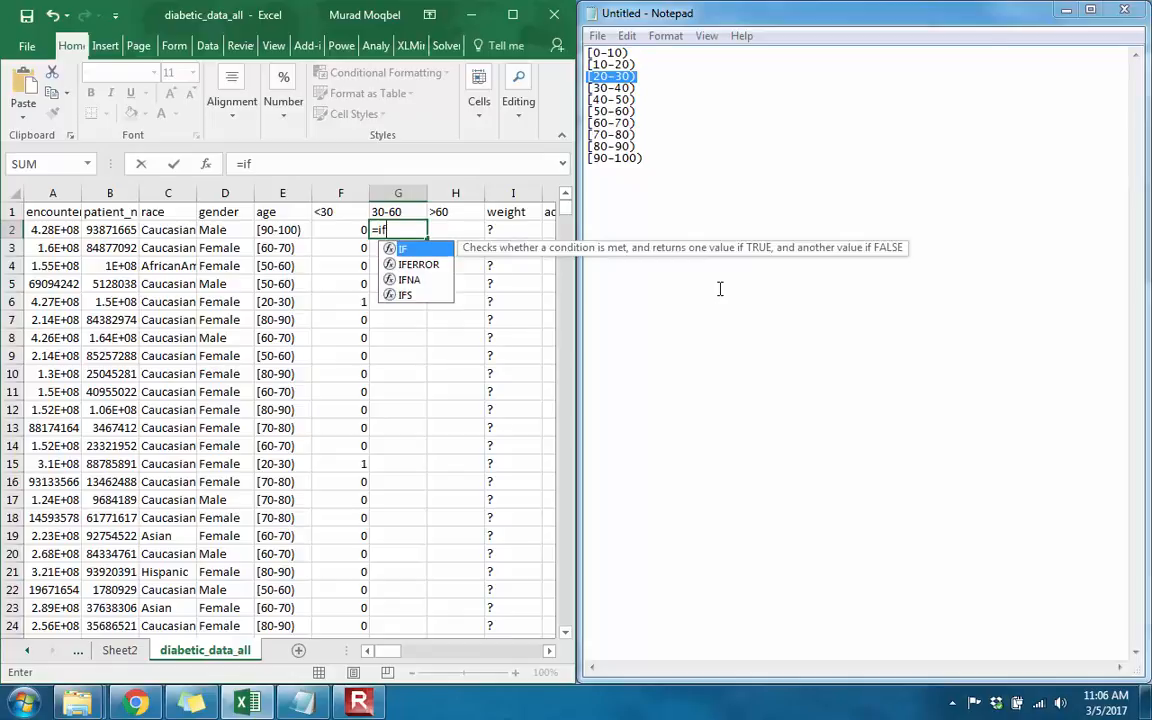
pyautogui.press('Tab')
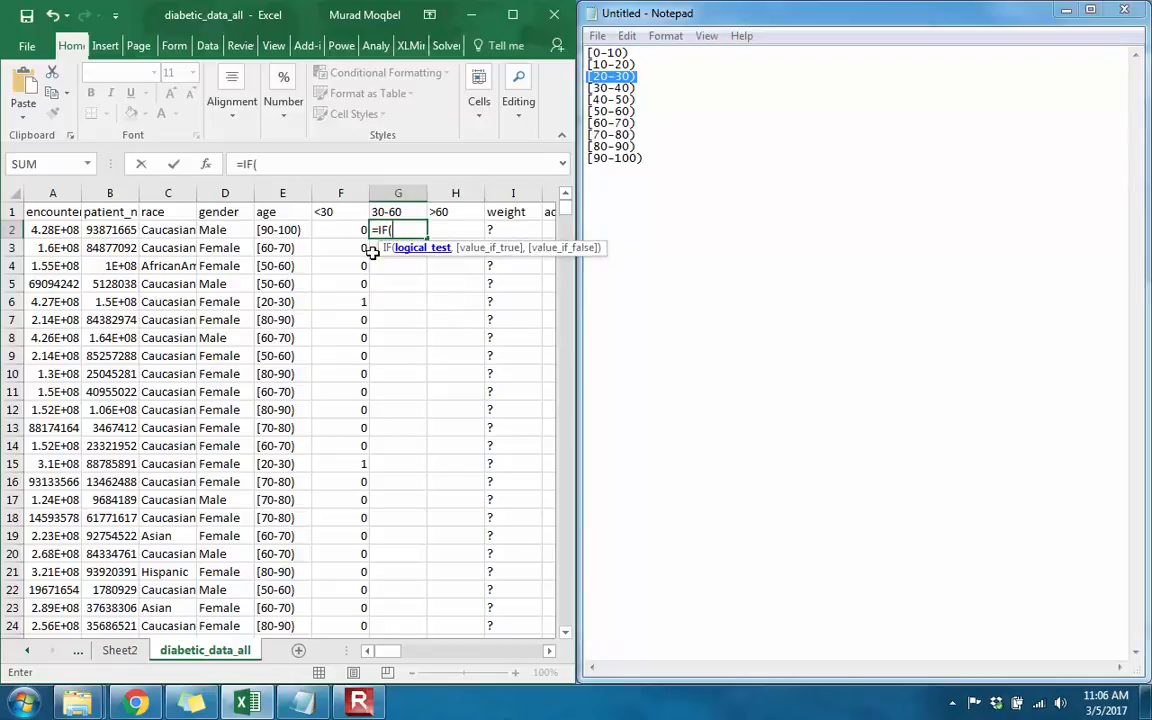
pyautogui.click(272, 230)
pyautogui.write('="')
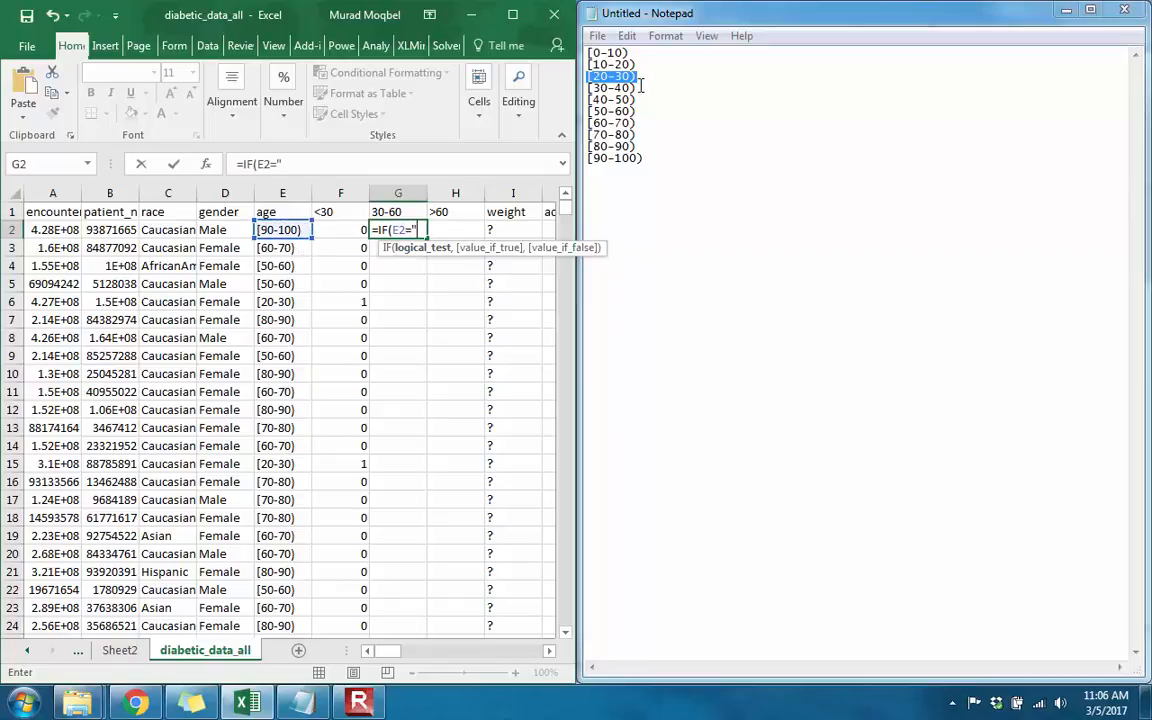
pyautogui.moveTo(641, 87); pyautogui.dragTo(582, 88)
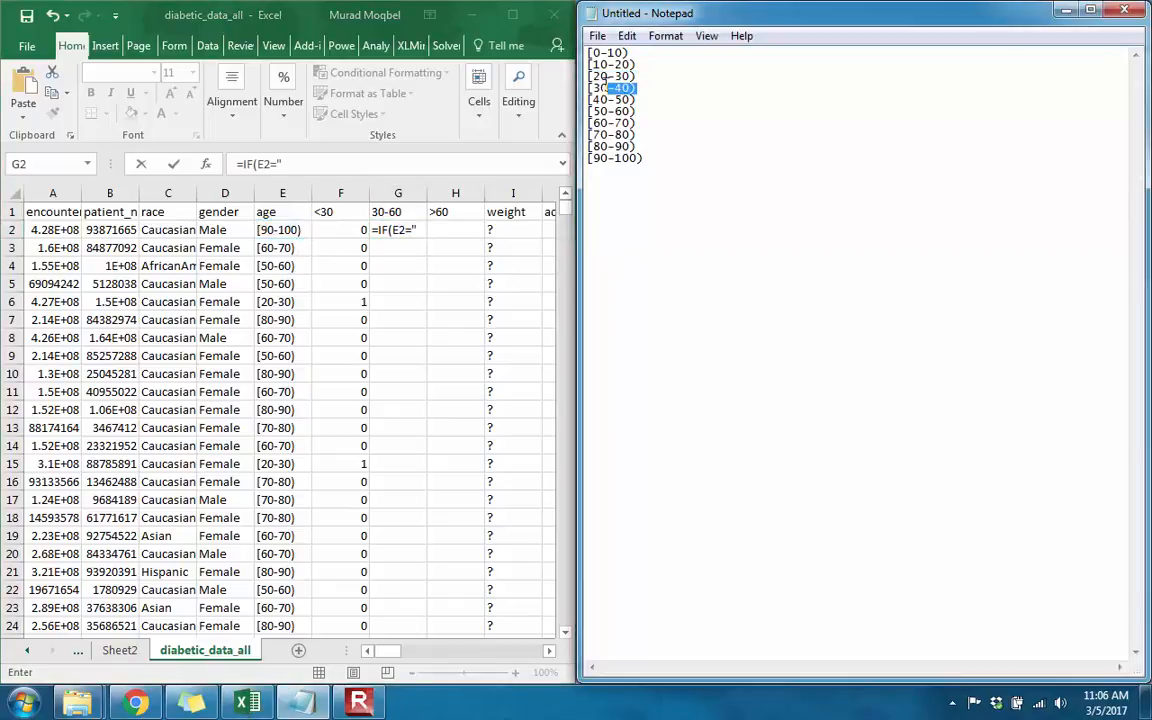
pyautogui.hotkey('ctrl', 'c')
pyautogui.click(388, 207)
pyautogui.hotkey('ctrl', 'v')
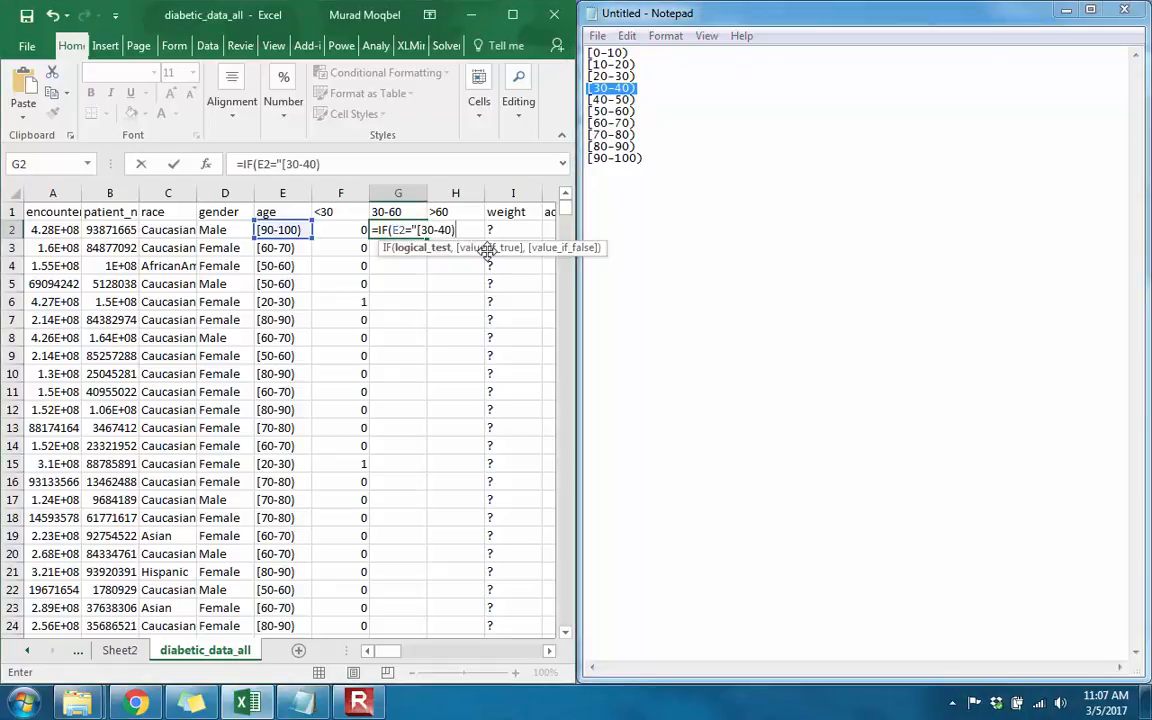
pyautogui.write(',1,')
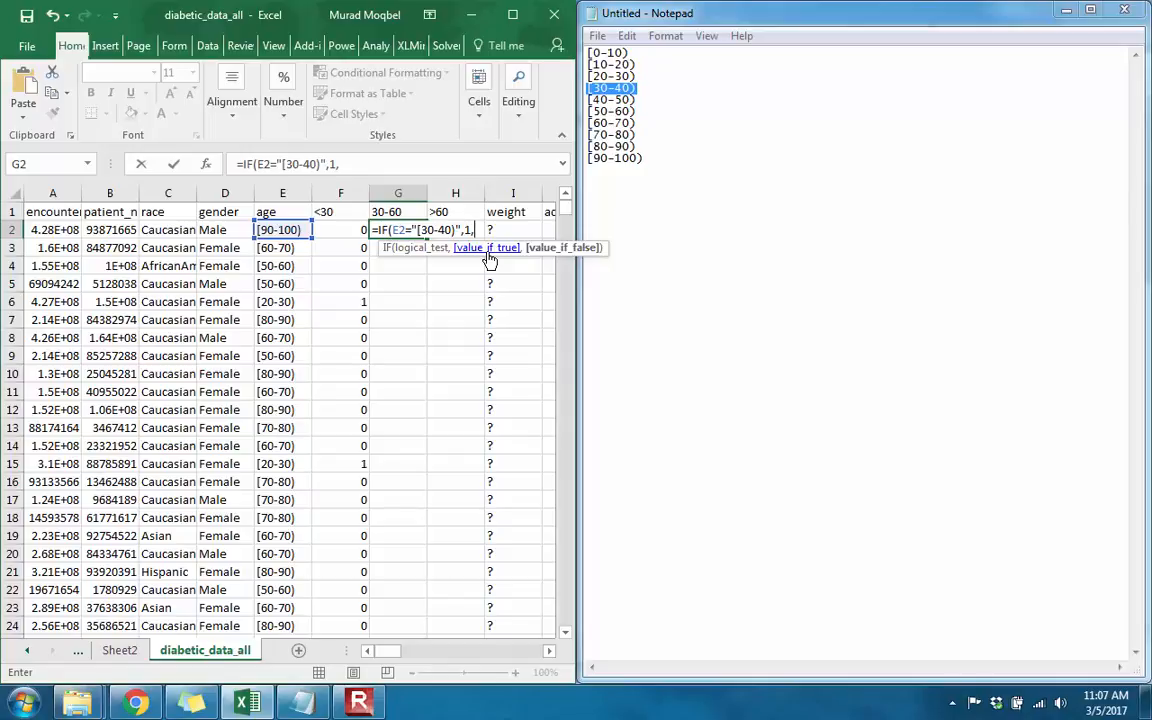
pyautogui.write('if')
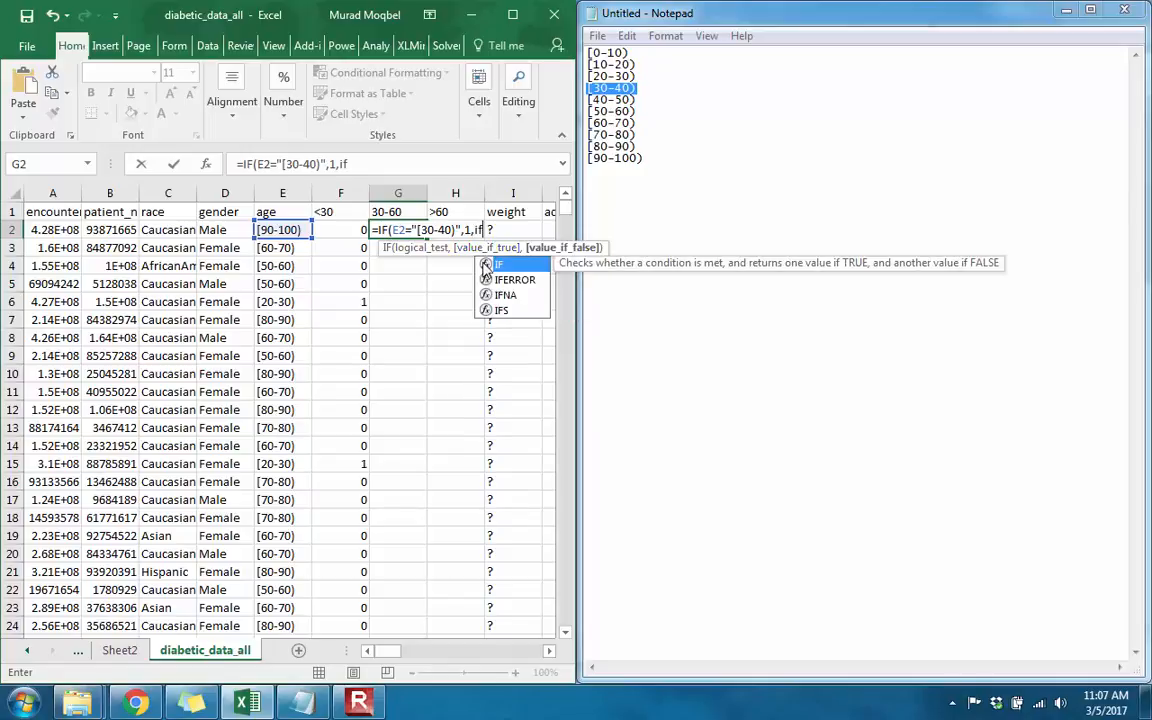
# Step: Nest a second IF in the G2 formula that returns 1 when E2 equals "[40-50)", copying the range text from Notepad
pyautogui.doubleClick(490, 263)
pyautogui.click(295, 229)
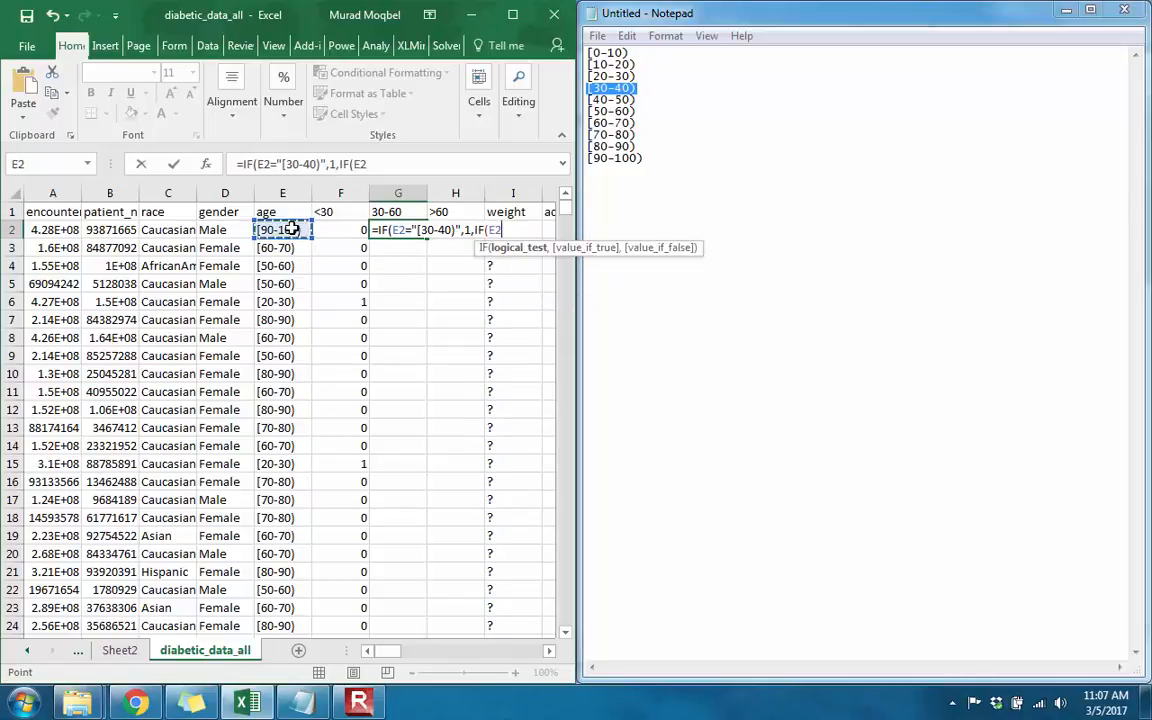
pyautogui.write('="')
pyautogui.click(632, 99)
pyautogui.moveTo(632, 99); pyautogui.dragTo(586, 101)
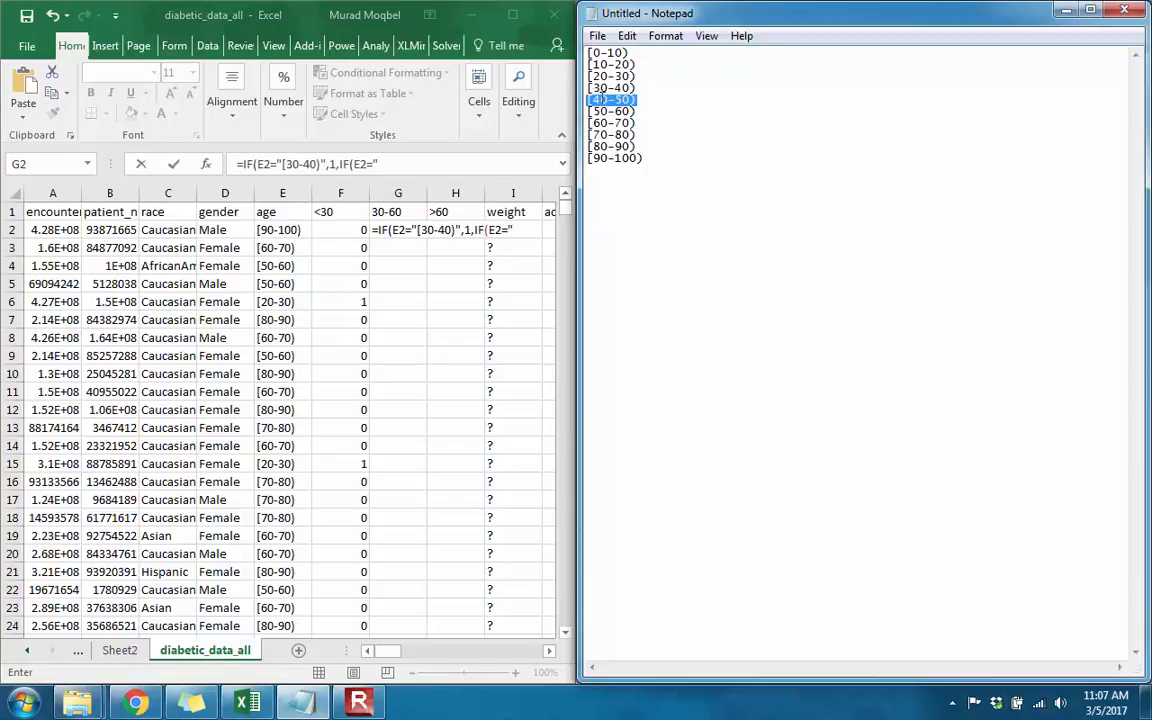
pyautogui.click(525, 226)
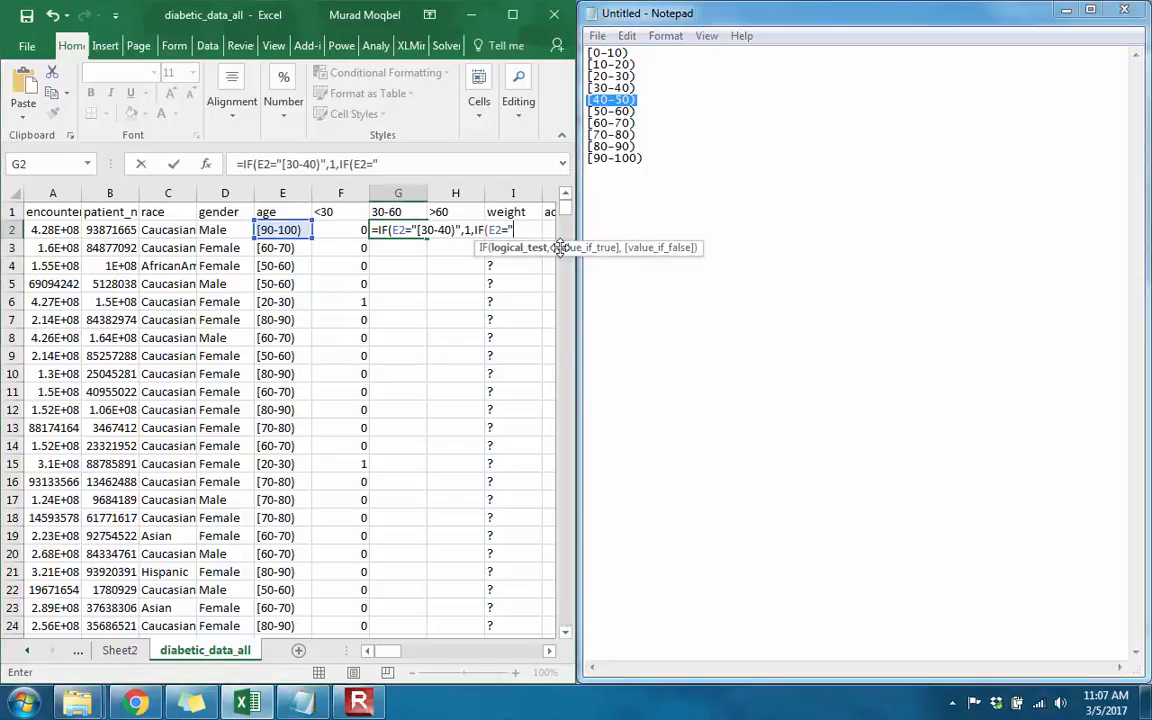
pyautogui.hotkey('ctrl', 'v')
pyautogui.write('",1,IF(')
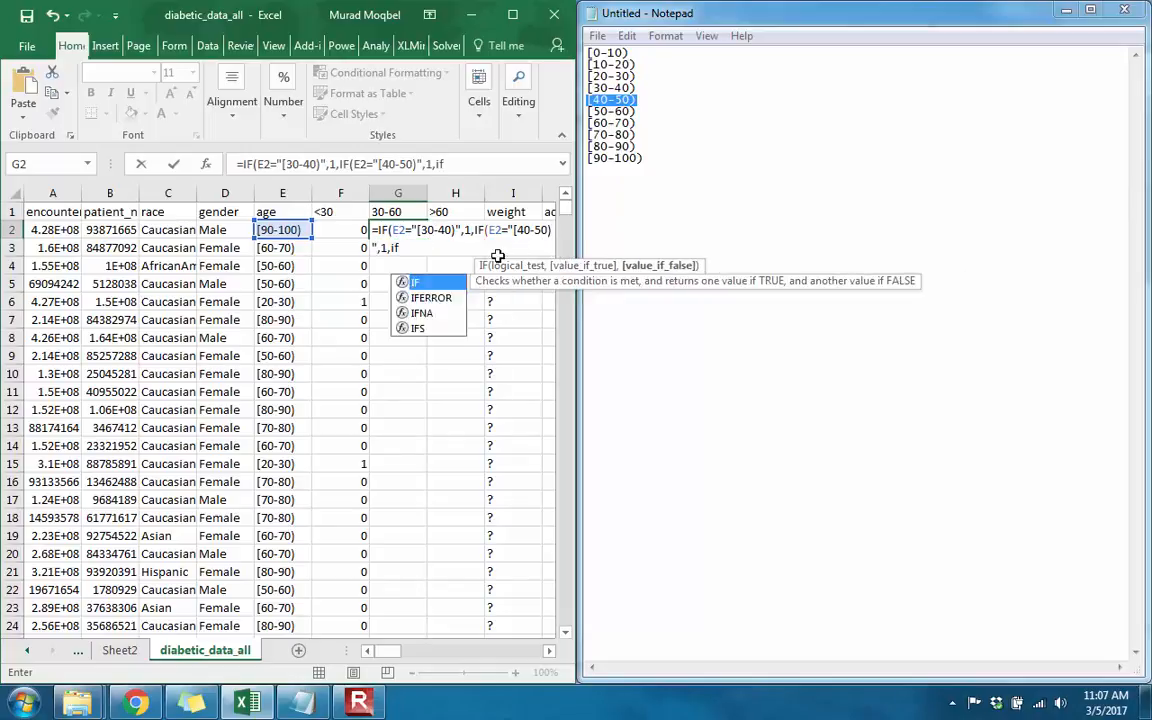
# Step: Nest a third IF in the G2 formula that returns 1 when E2 equals "[50-60)", copying the range text from Notepad
pyautogui.click(290, 230)
pyautogui.write('="')
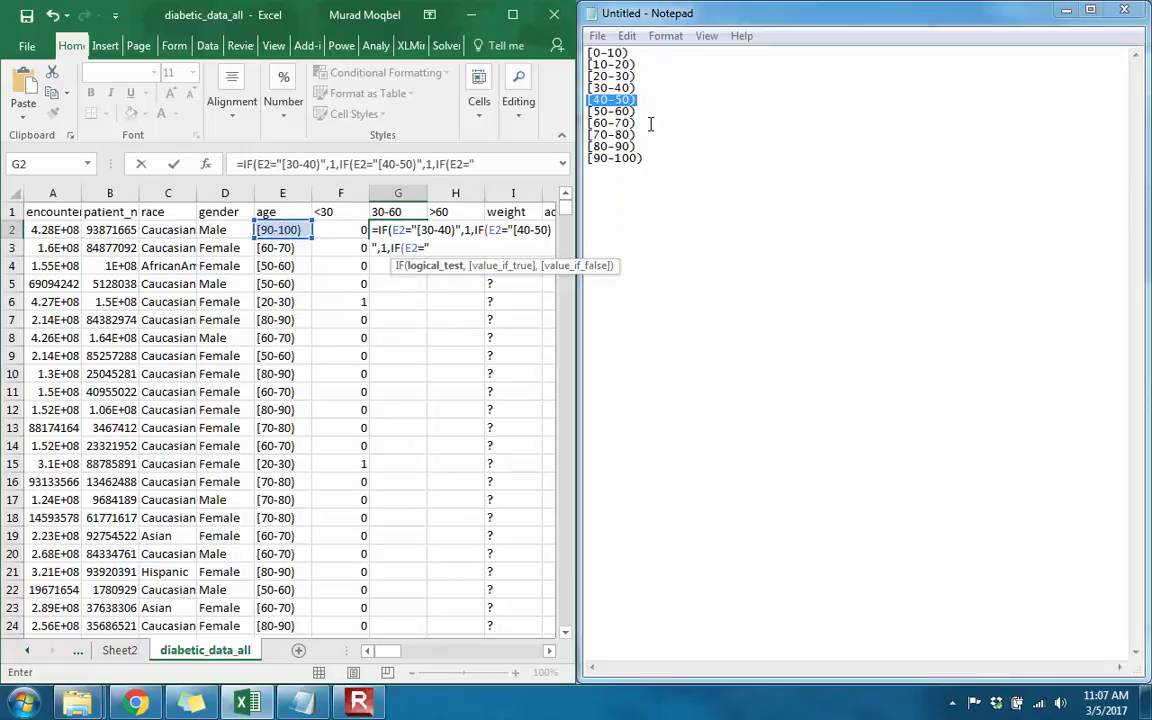
pyautogui.moveTo(597, 112); pyautogui.dragTo(531, 98)
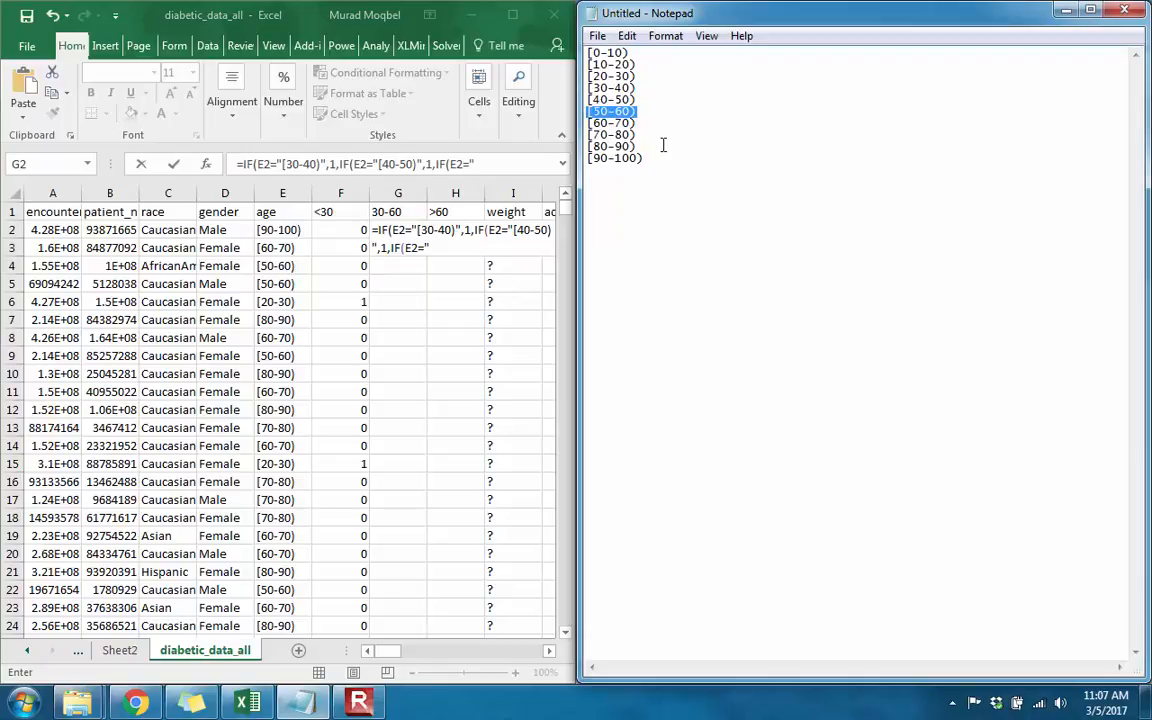
pyautogui.click(445, 250)
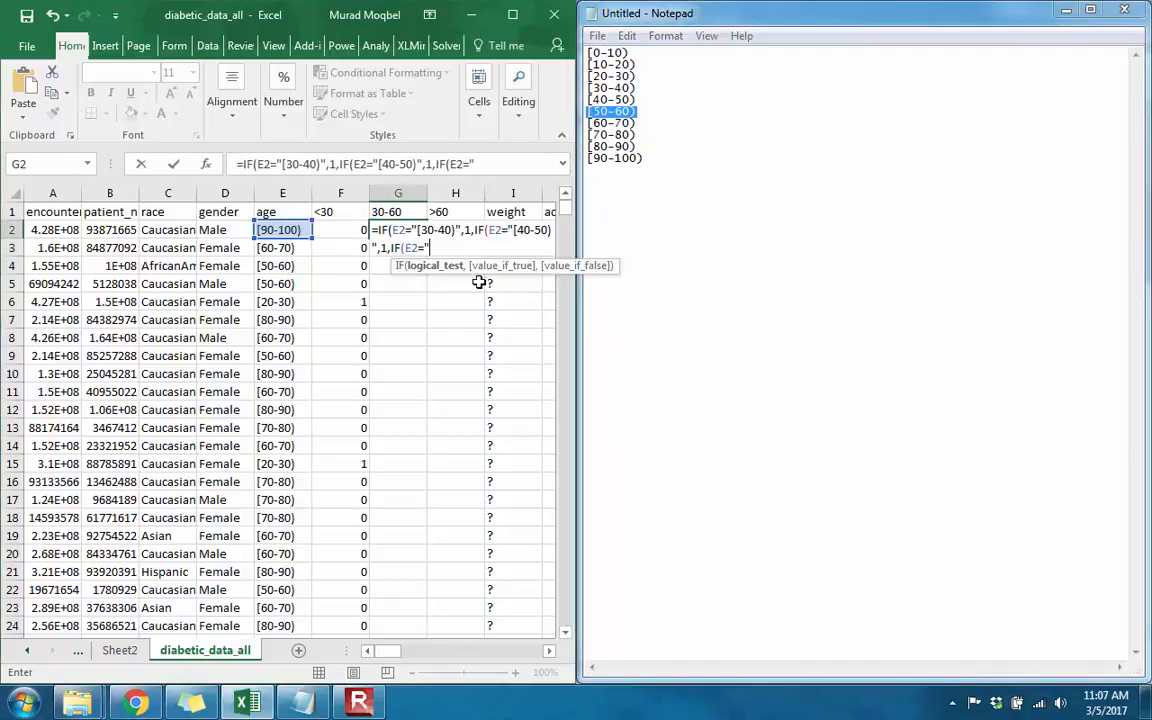
pyautogui.hotkey('ctrl', 'v')
pyautogui.write('",1,0)))')
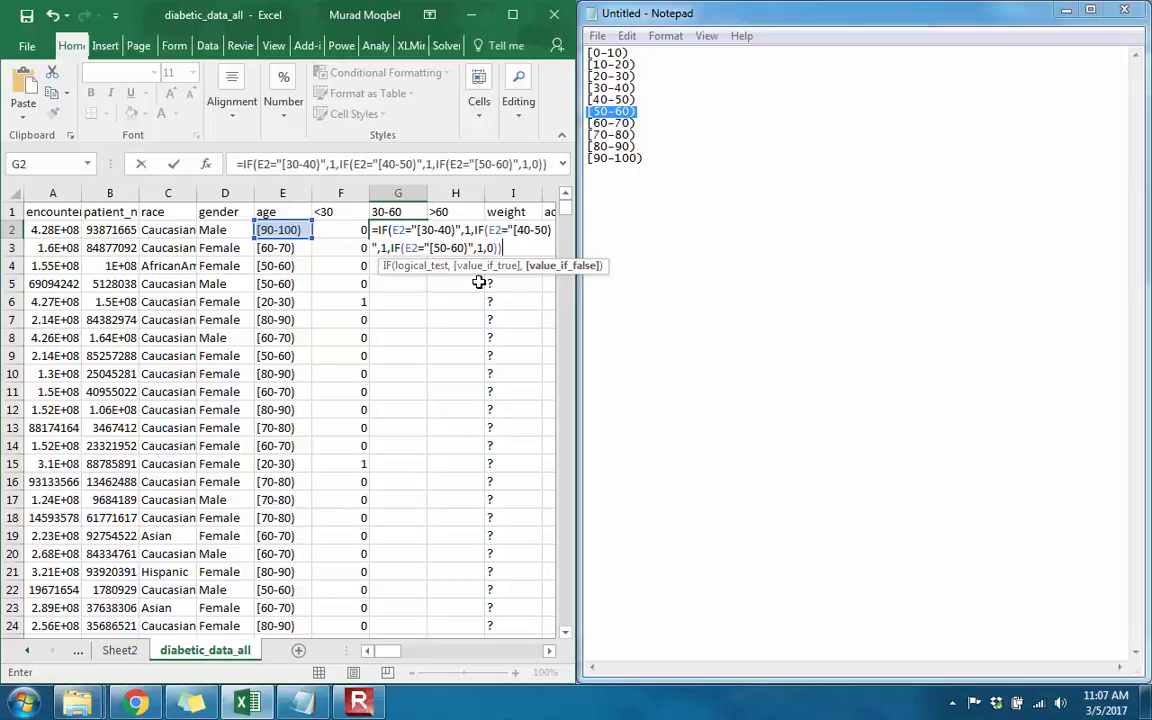
# Step: Finish the G2 formula with 0 as the final false value and fill it down the whole 30-60 column
pyautogui.press('Return')
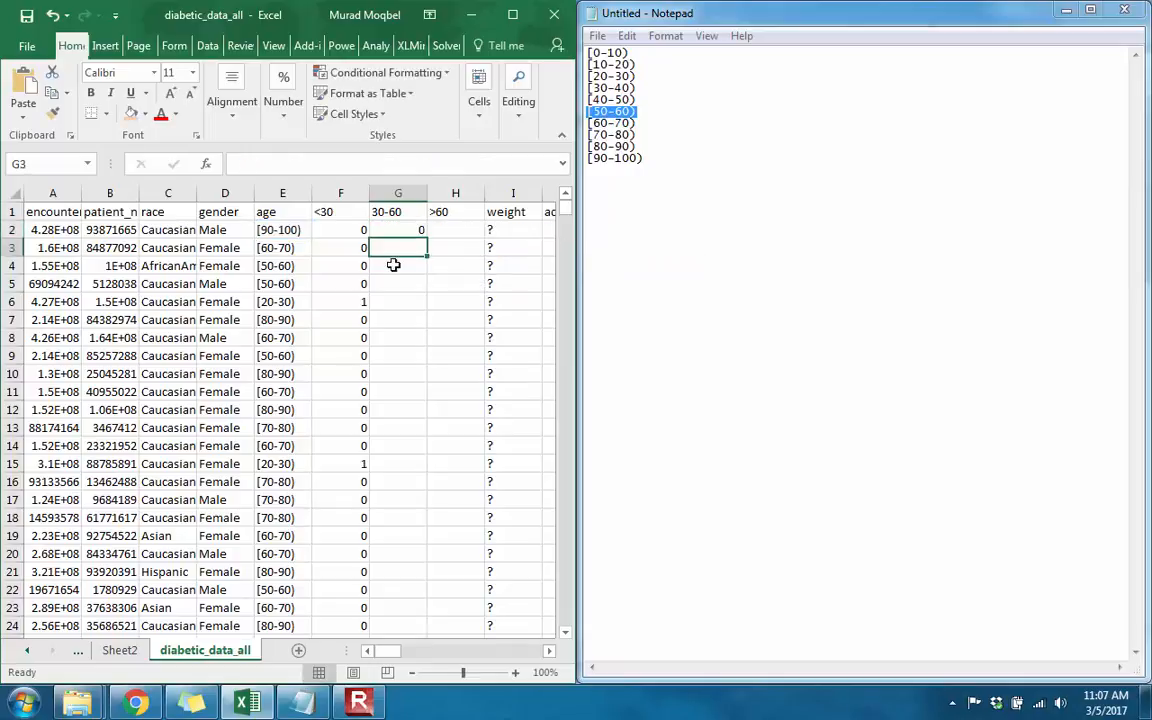
pyautogui.click(418, 236)
pyautogui.doubleClick(427, 238)
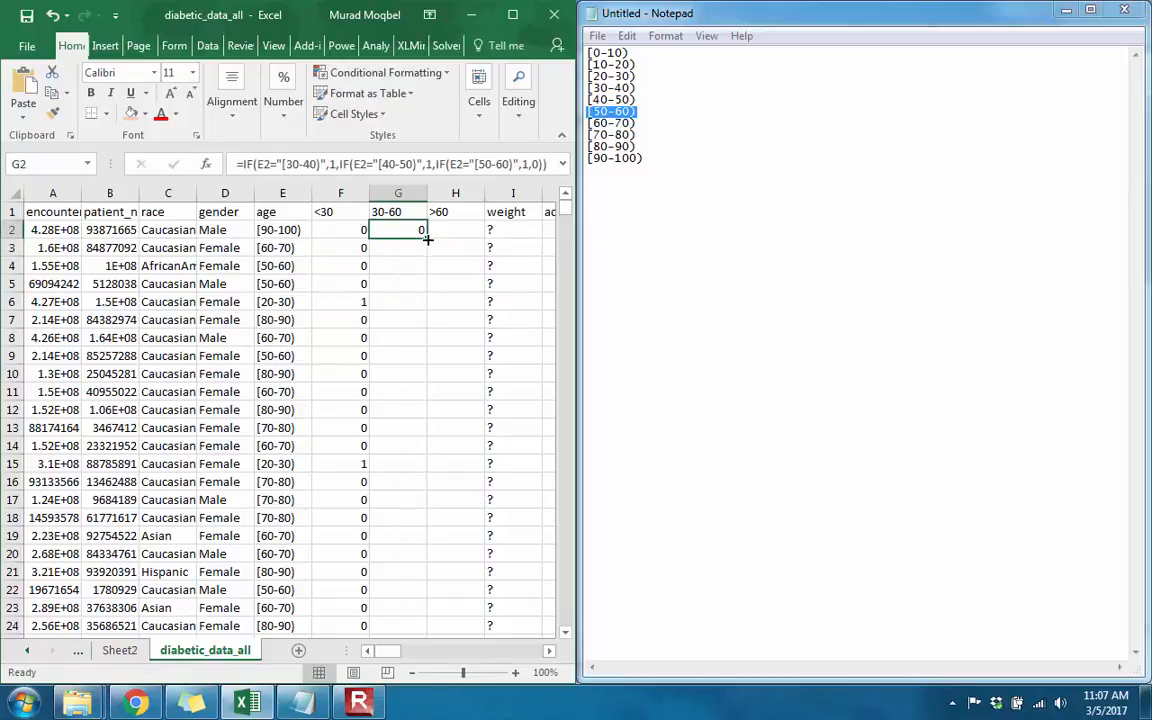
# Step: Check the 30-60 flags against the age ranges in rows 4 and 9, and select H2 in the empty >60 column
pyautogui.click(270, 265)
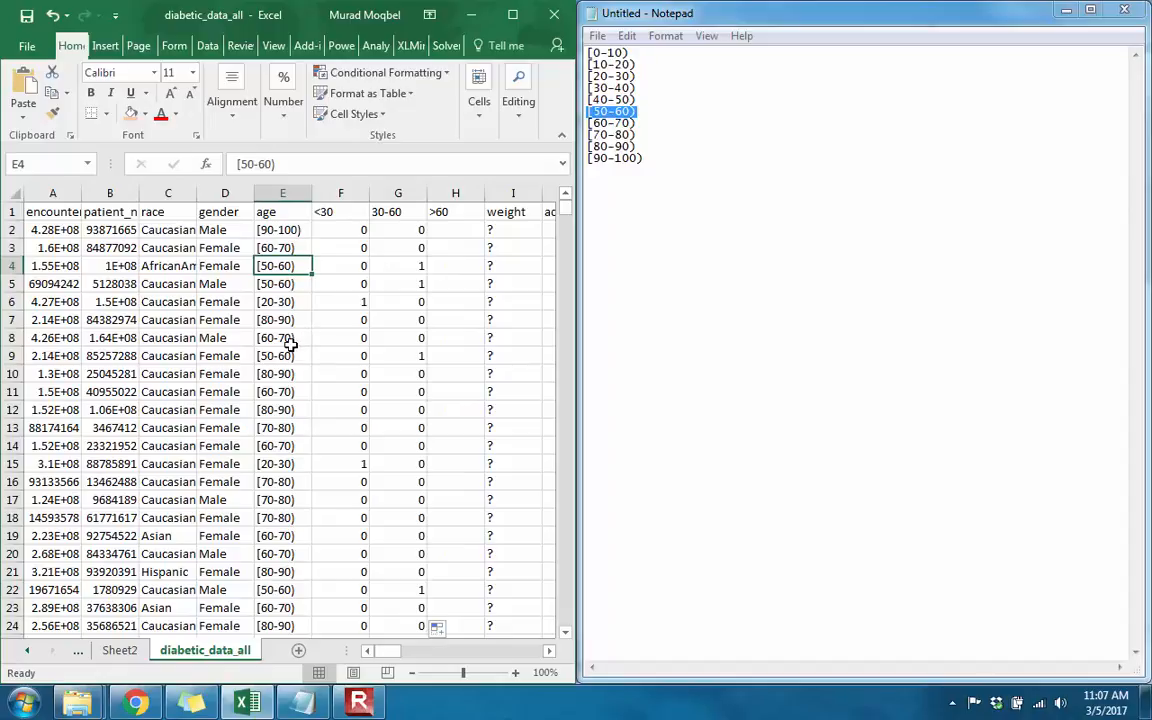
pyautogui.click(413, 353)
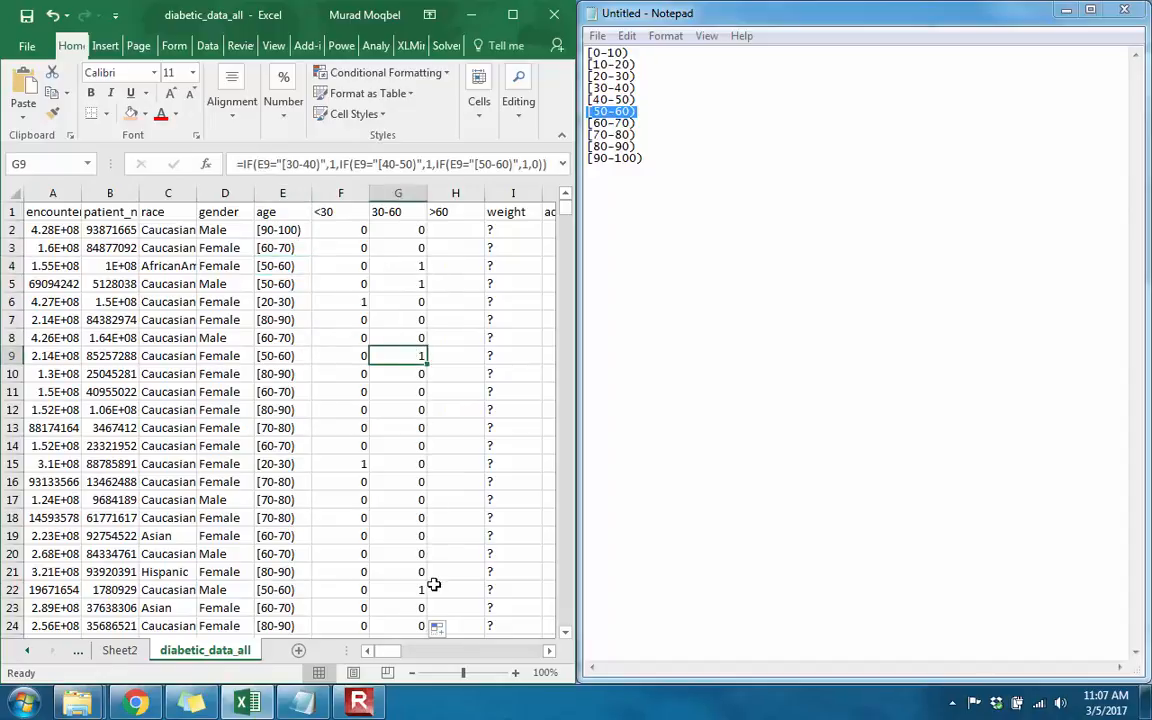
pyautogui.click(459, 232)
pyautogui.click(456, 191)
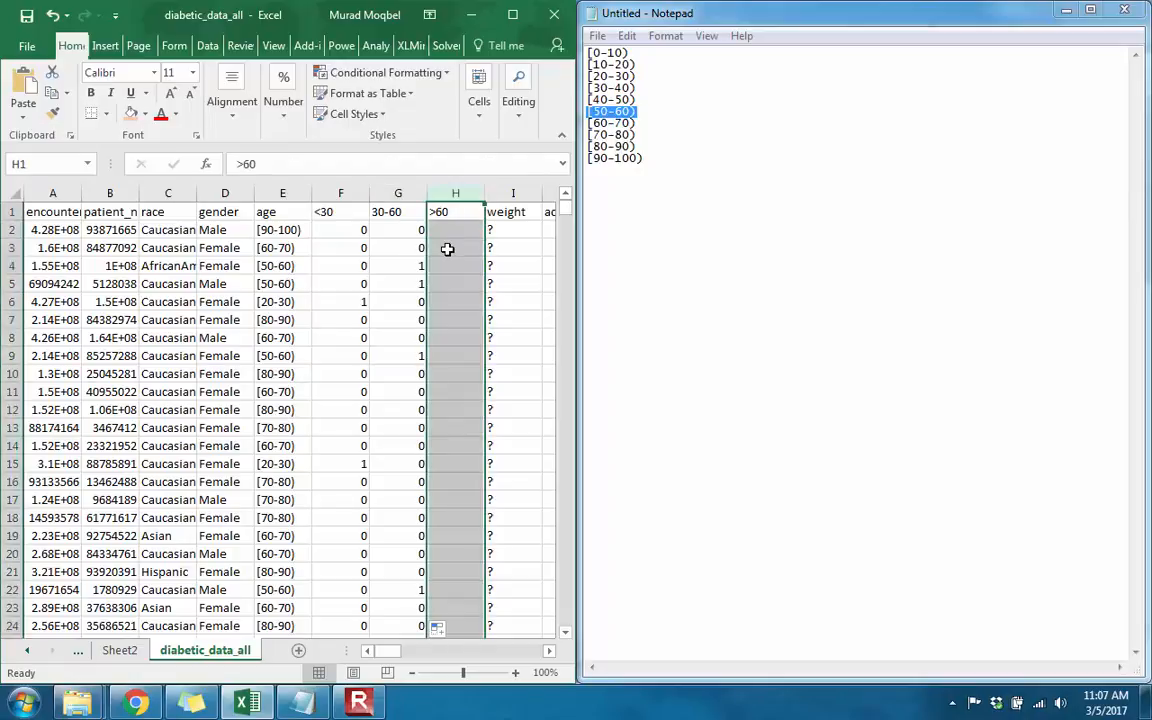
pyautogui.click(451, 235)
pyautogui.click(451, 235)
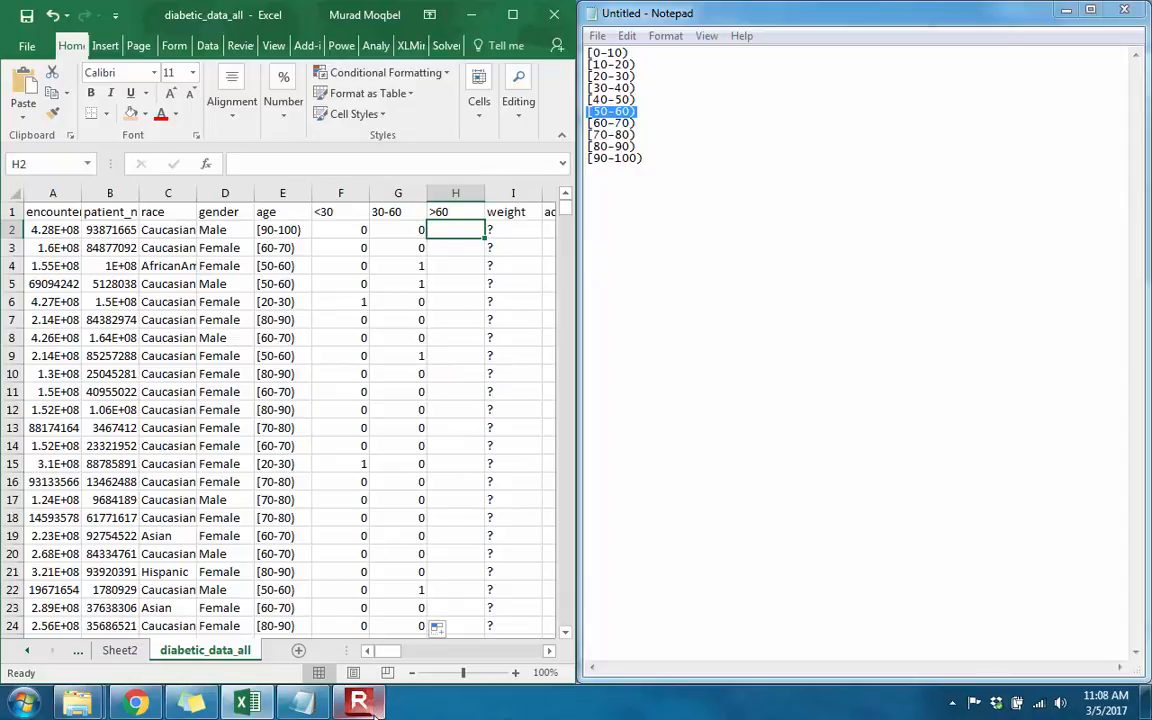
pyautogui.moveTo(360, 705)
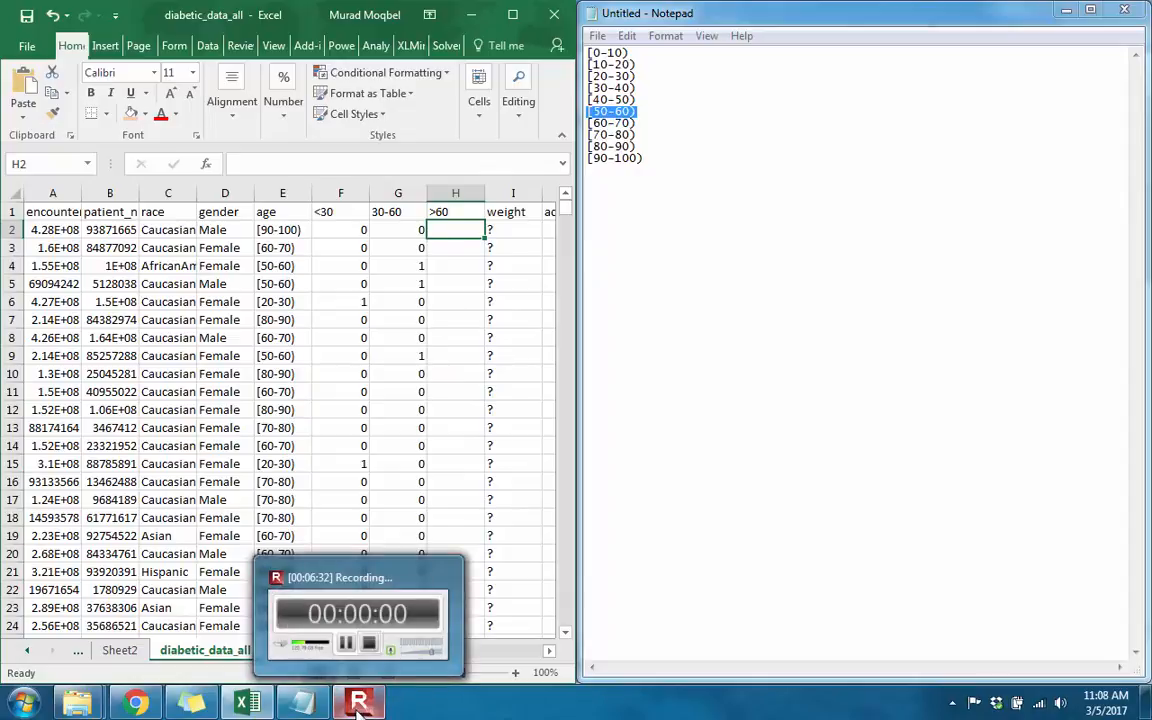